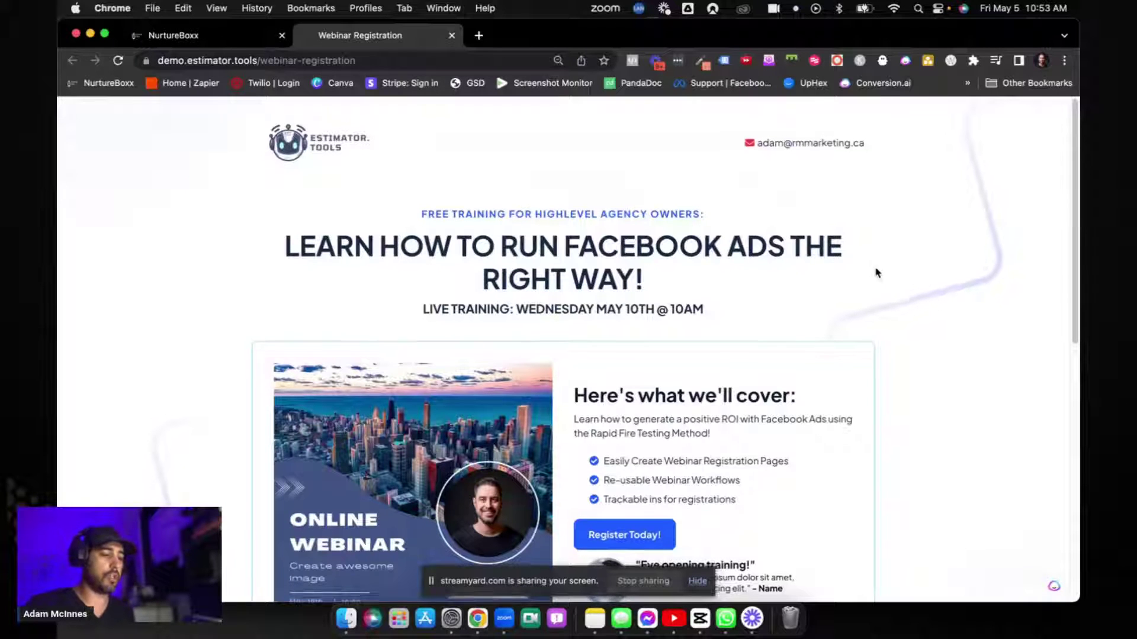
- Examine the webinar registration page's header, including the target audience line, the webinar topic and the live training date
{"action": "scroll", "coordinate": [891, 271], "scroll_direction": "down", "scroll_amount": 1}
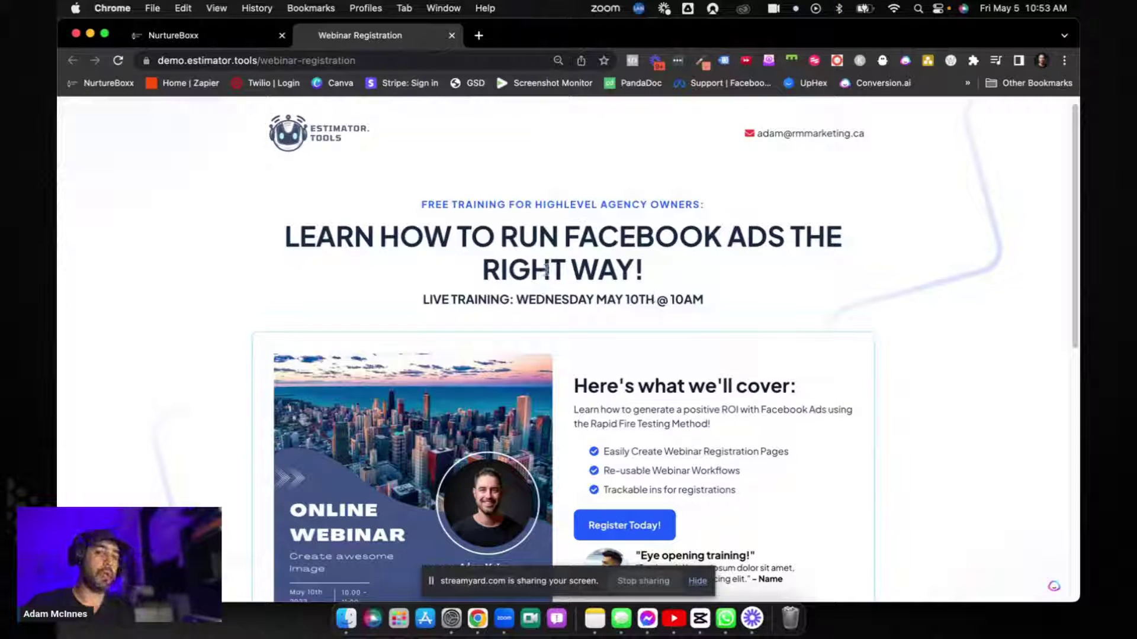
{"action": "scroll", "coordinate": [557, 292], "scroll_direction": "down", "scroll_amount": 2}
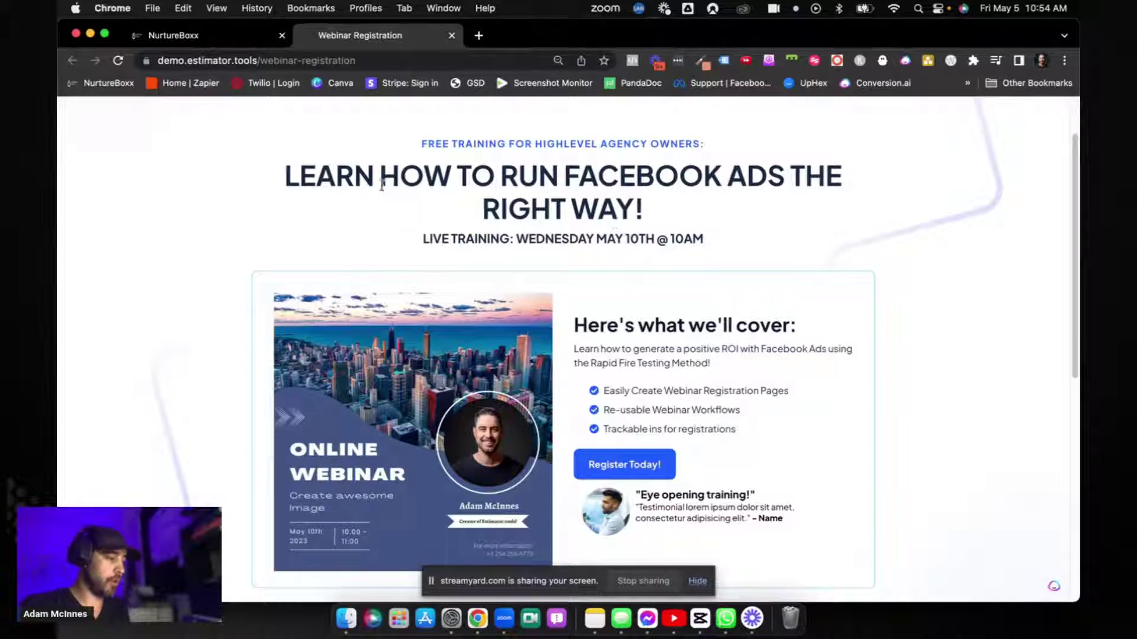
{"action": "scroll", "coordinate": [378, 184], "scroll_direction": "up", "scroll_amount": 3}
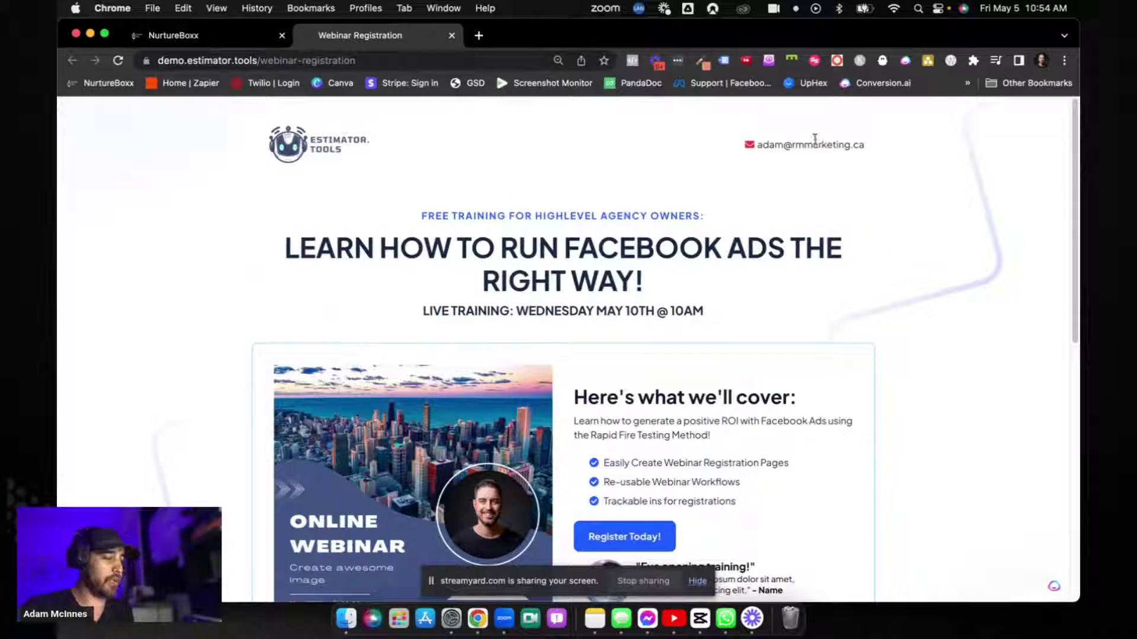
{"action": "left_click_drag", "start_coordinate": [420, 214], "coordinate": [698, 216]}
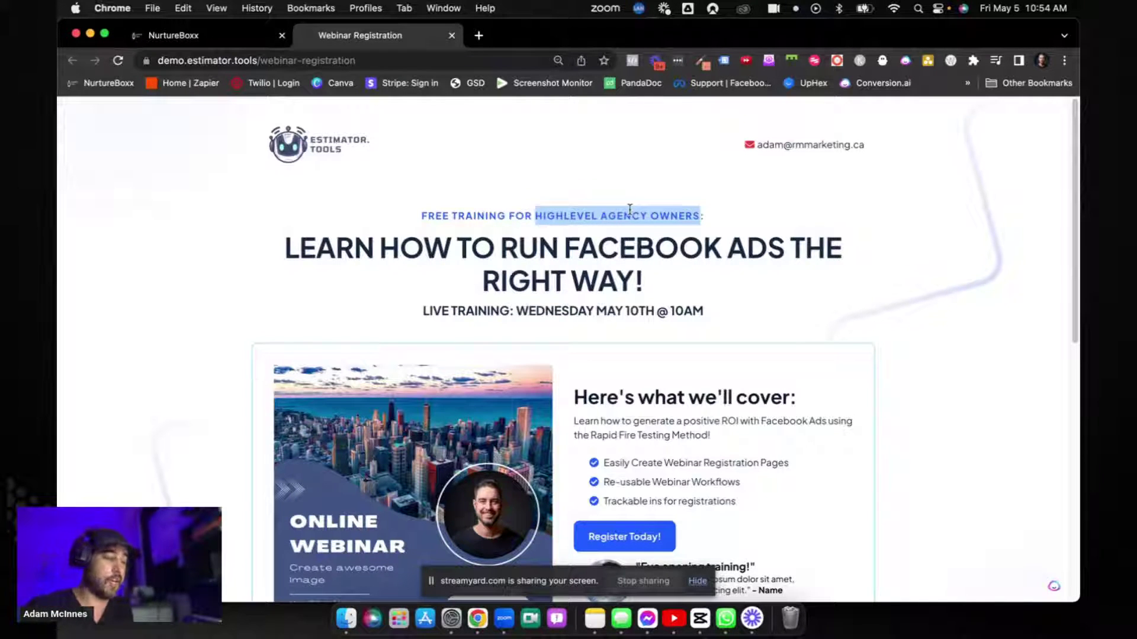
{"action": "left_click", "coordinate": [556, 275]}
{"action": "left_click_drag", "start_coordinate": [286, 248], "coordinate": [648, 292]}
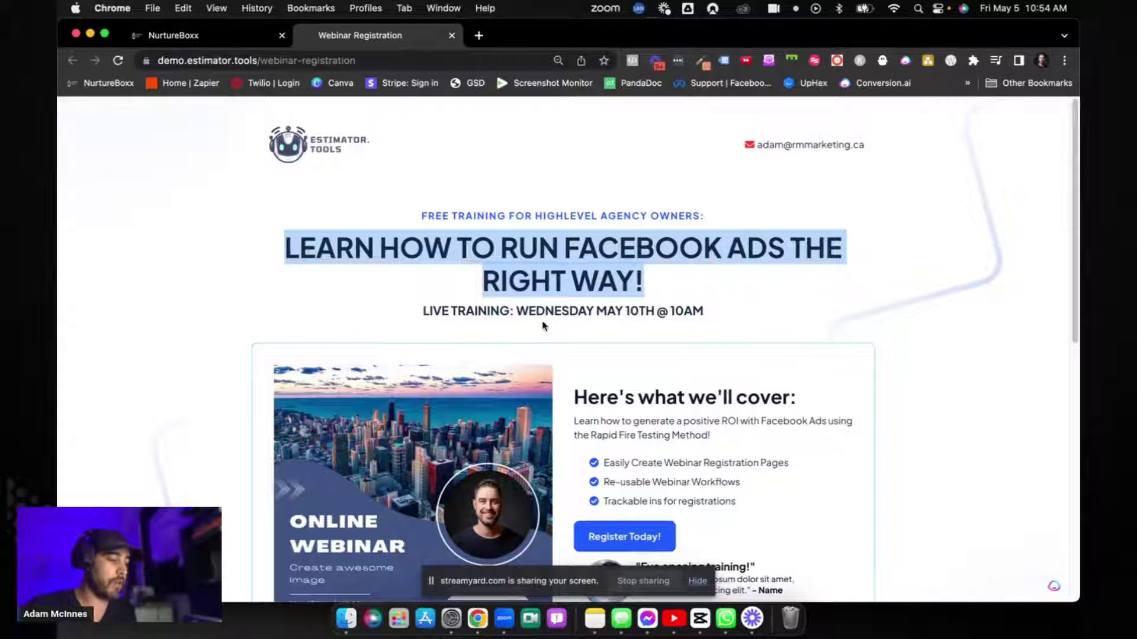
{"action": "left_click_drag", "start_coordinate": [511, 314], "coordinate": [711, 312]}
- Examine the registration page's webinar description, bullet points and testimonials section
{"action": "scroll", "coordinate": [661, 279], "scroll_direction": "down", "scroll_amount": 2}
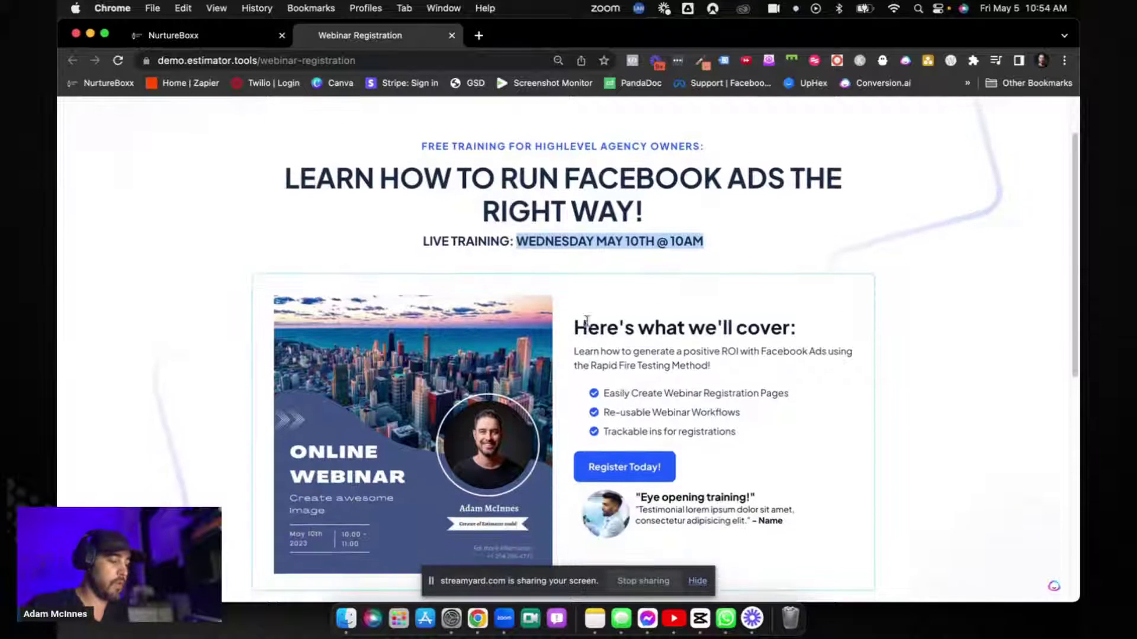
{"action": "left_click_drag", "start_coordinate": [576, 353], "coordinate": [731, 370]}
{"action": "scroll", "coordinate": [724, 357], "scroll_direction": "down", "scroll_amount": 2}
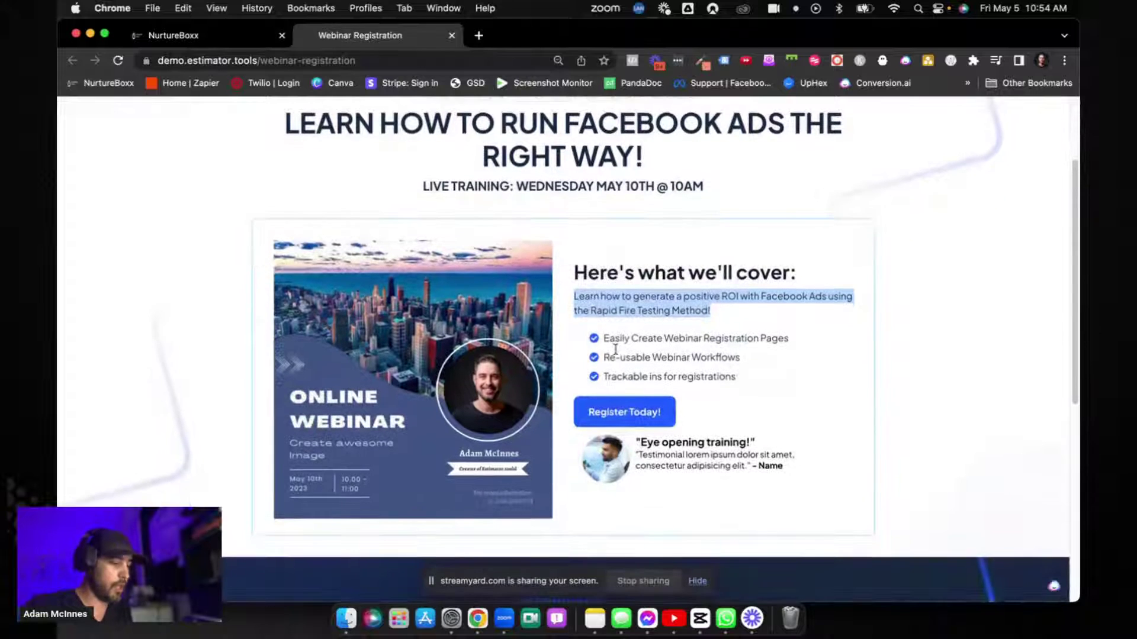
{"action": "left_click_drag", "start_coordinate": [602, 338], "coordinate": [771, 365]}
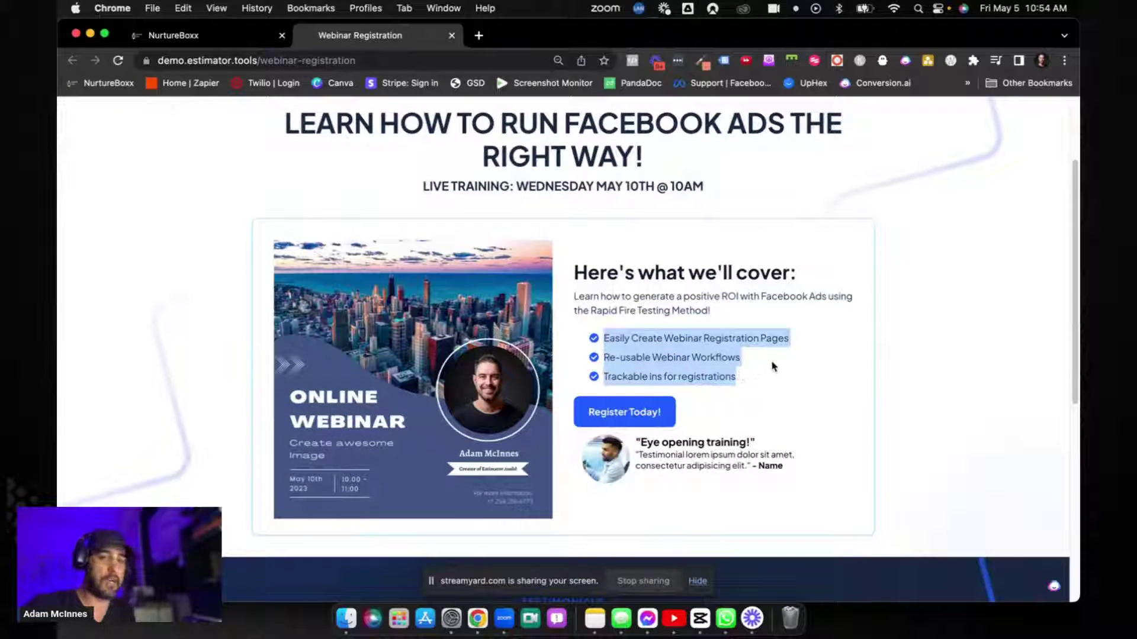
{"action": "left_click", "coordinate": [773, 360]}
{"action": "scroll", "coordinate": [744, 343], "scroll_direction": "down", "scroll_amount": 1}
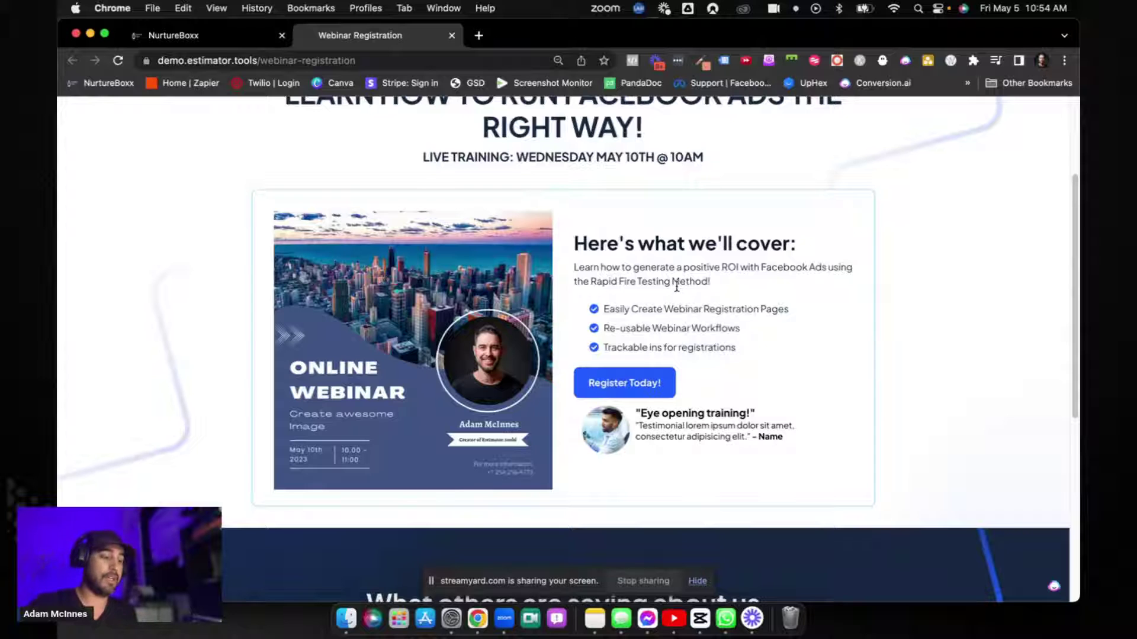
{"action": "scroll", "coordinate": [589, 298], "scroll_direction": "down", "scroll_amount": 3}
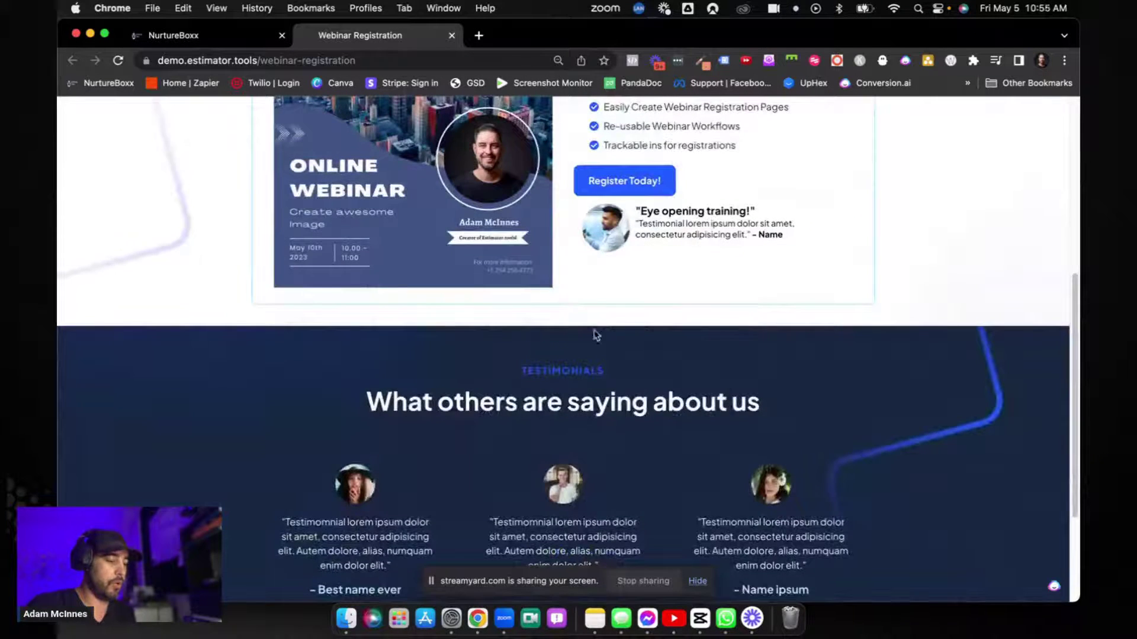
{"action": "scroll", "coordinate": [589, 297], "scroll_direction": "down", "scroll_amount": 3}
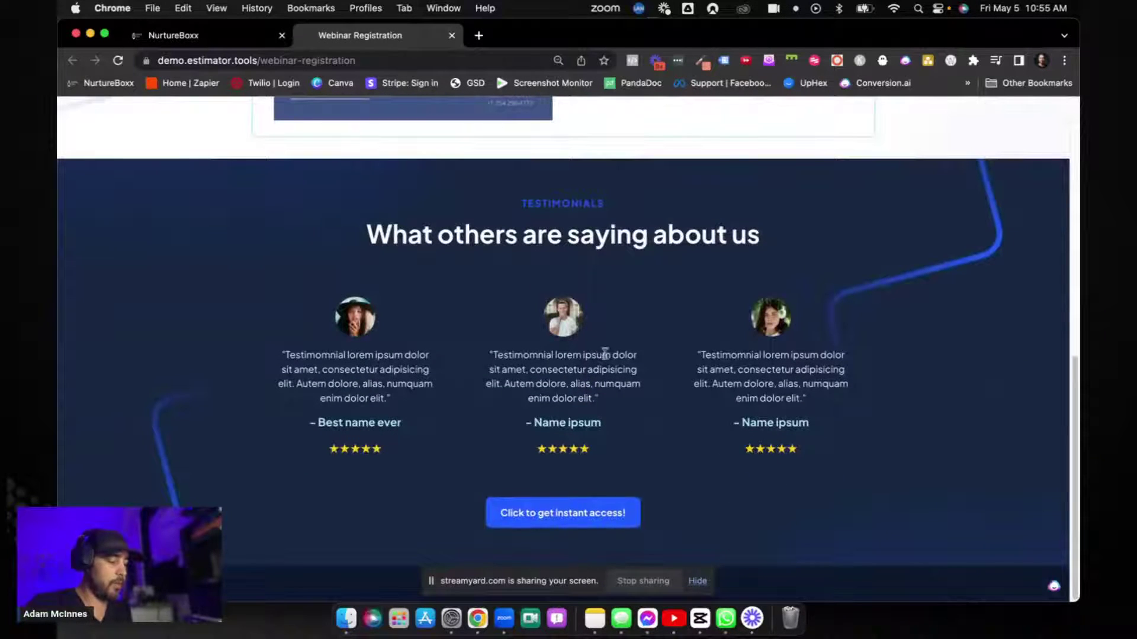
- Open the registration form from the testimonials section and examine its training title and date
{"action": "left_click", "coordinate": [622, 512]}
{"action": "left_click", "coordinate": [625, 498]}
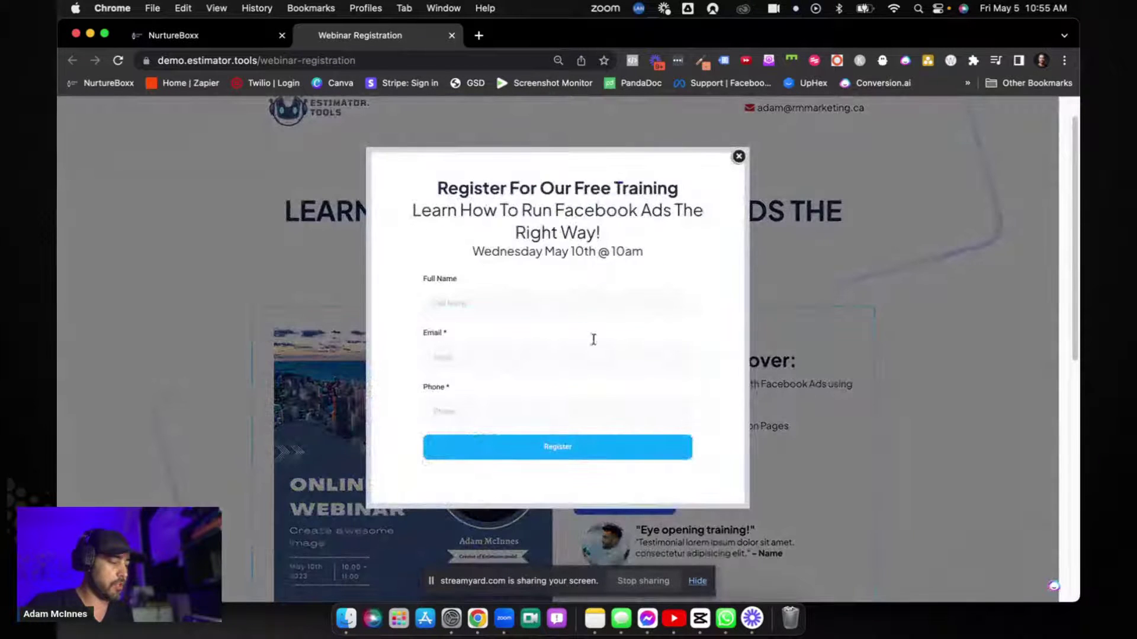
{"action": "left_click_drag", "start_coordinate": [428, 212], "coordinate": [601, 233]}
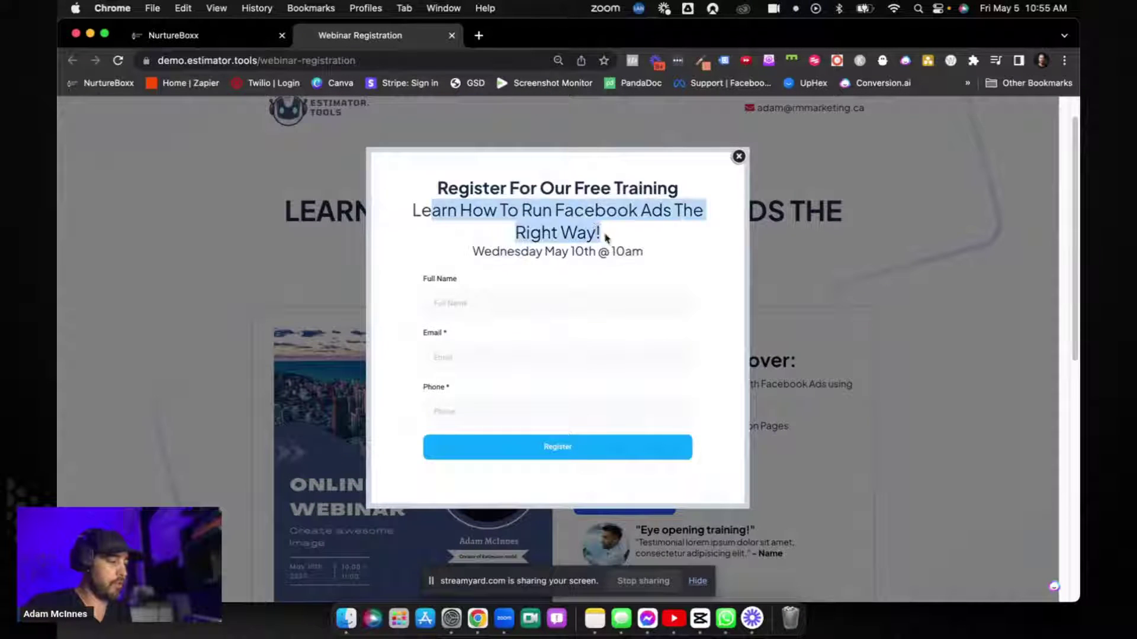
{"action": "left_click_drag", "start_coordinate": [471, 261], "coordinate": [663, 251]}
{"action": "left_click", "coordinate": [663, 251]}
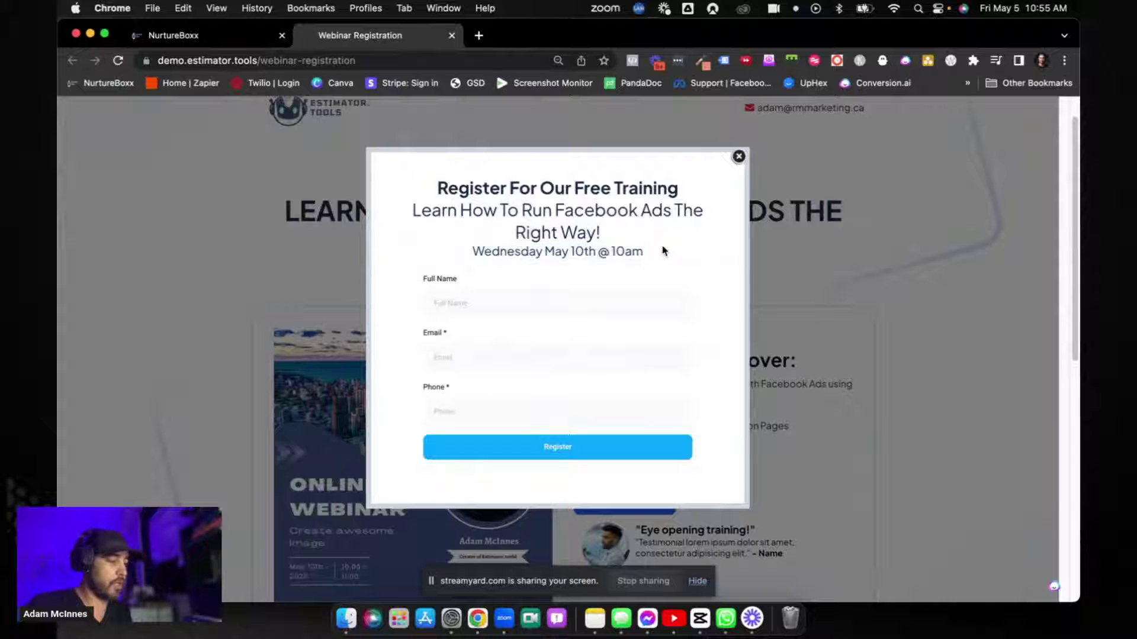
- Fill in the registrant's full name, email and phone with the saved contact details and submit the webinar registration
{"action": "left_click", "coordinate": [551, 308]}
{"action": "left_click", "coordinate": [553, 332]}
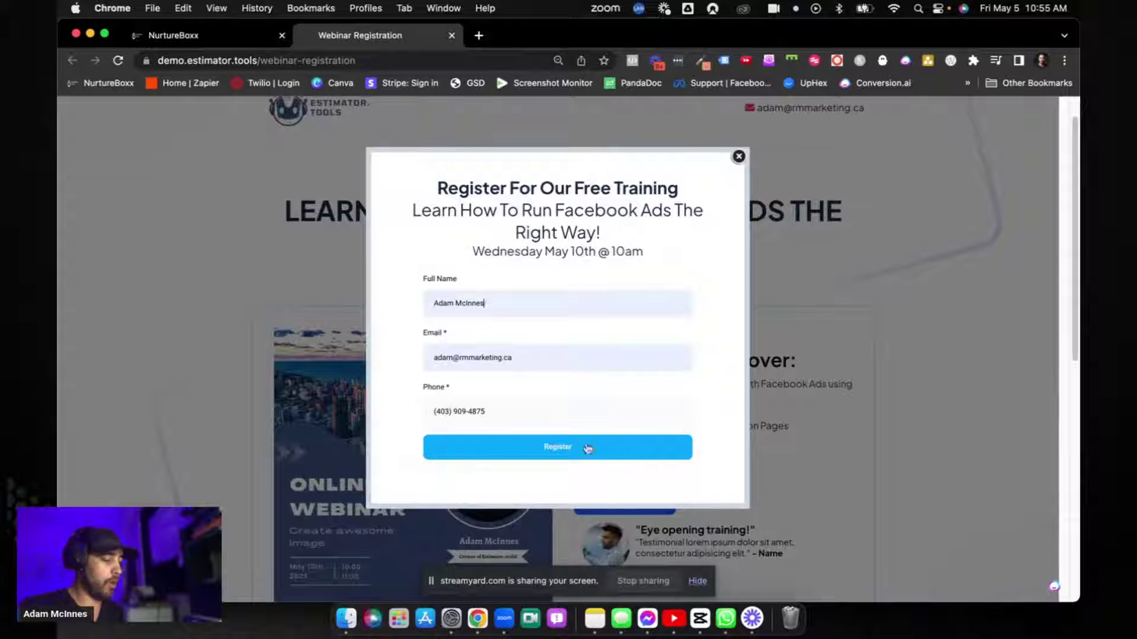
{"action": "left_click", "coordinate": [572, 456]}
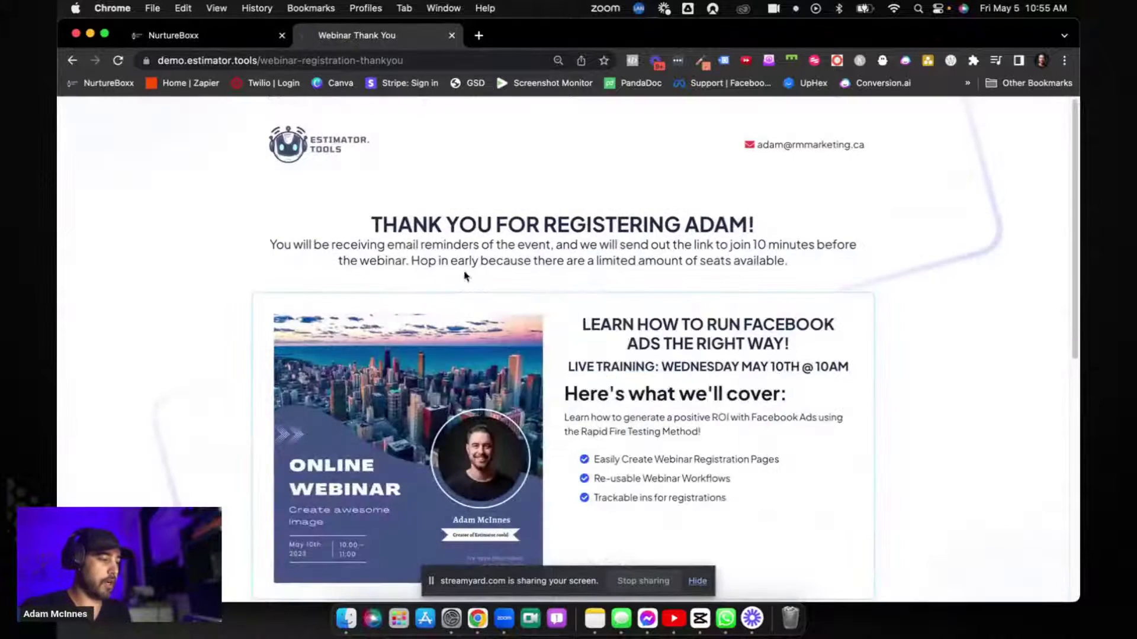
- Examine the thank-you page's personalized greeting and webinar details, and return to the registration page
{"action": "double_click", "coordinate": [718, 225]}
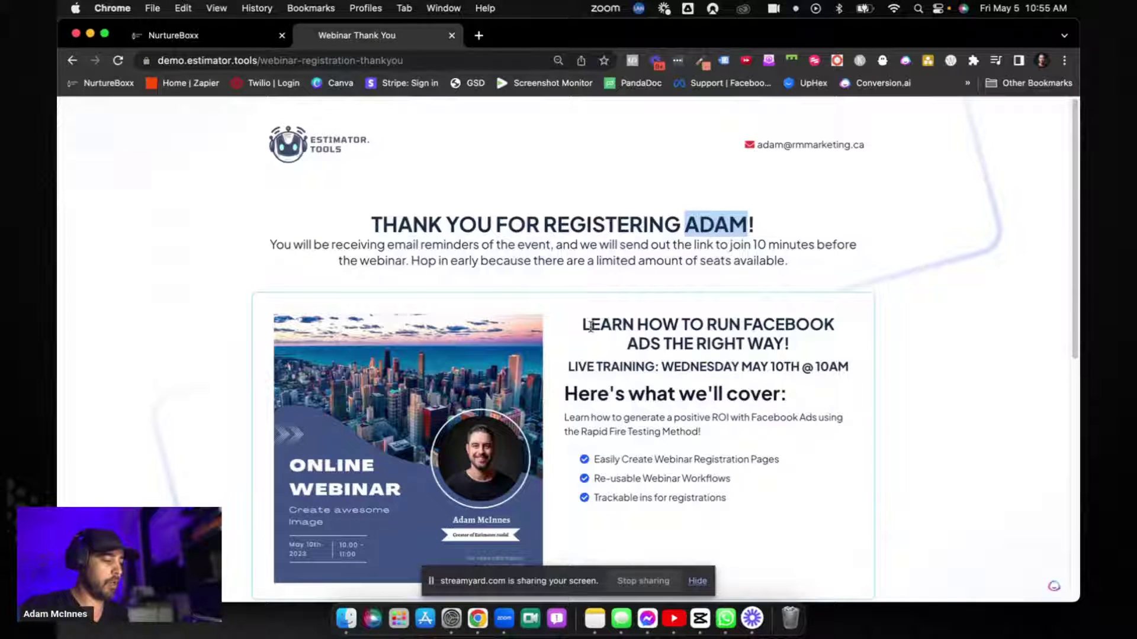
{"action": "left_click_drag", "start_coordinate": [591, 324], "coordinate": [667, 395]}
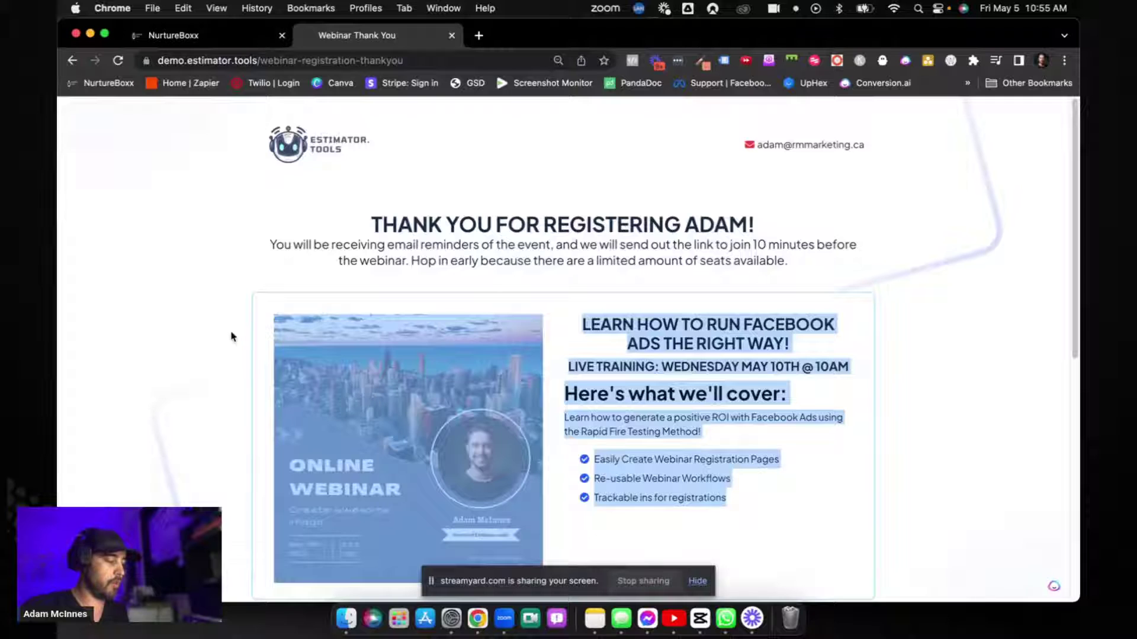
{"action": "left_click", "coordinate": [233, 337]}
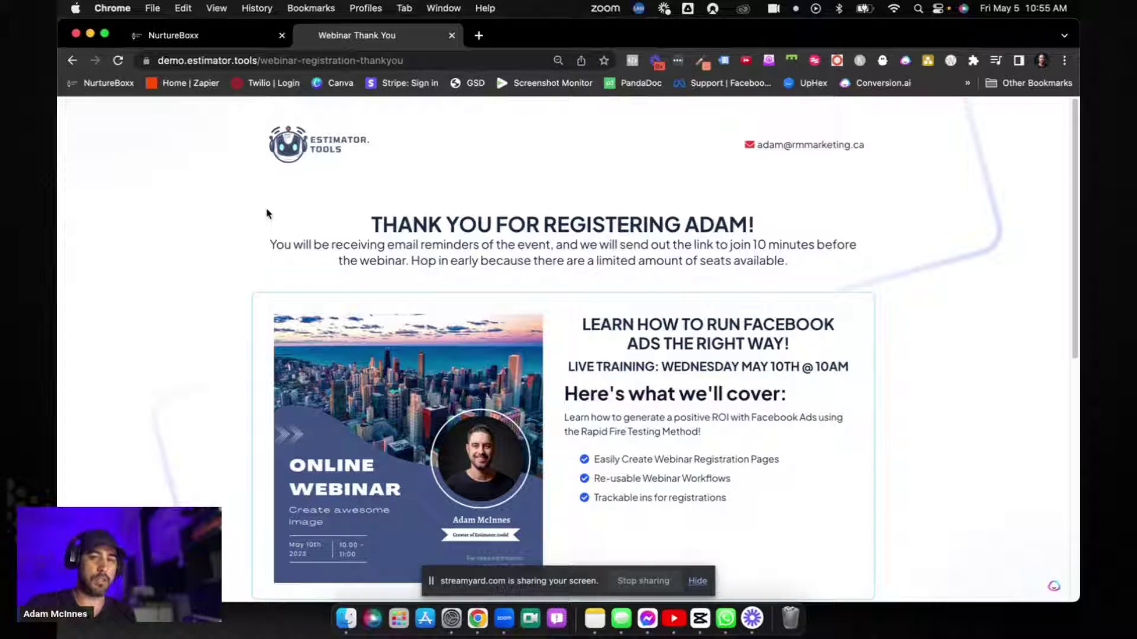
{"action": "left_click", "coordinate": [71, 60]}
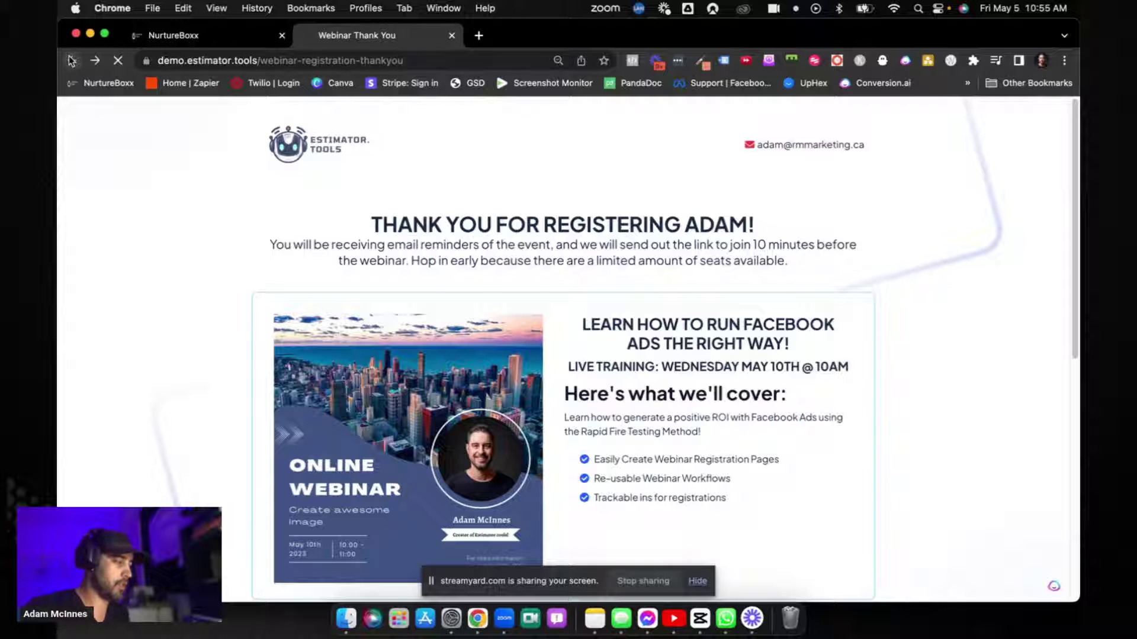
- Switch to NurtureBoxx and open the Custom Values list in the account settings
{"action": "left_click", "coordinate": [190, 35]}
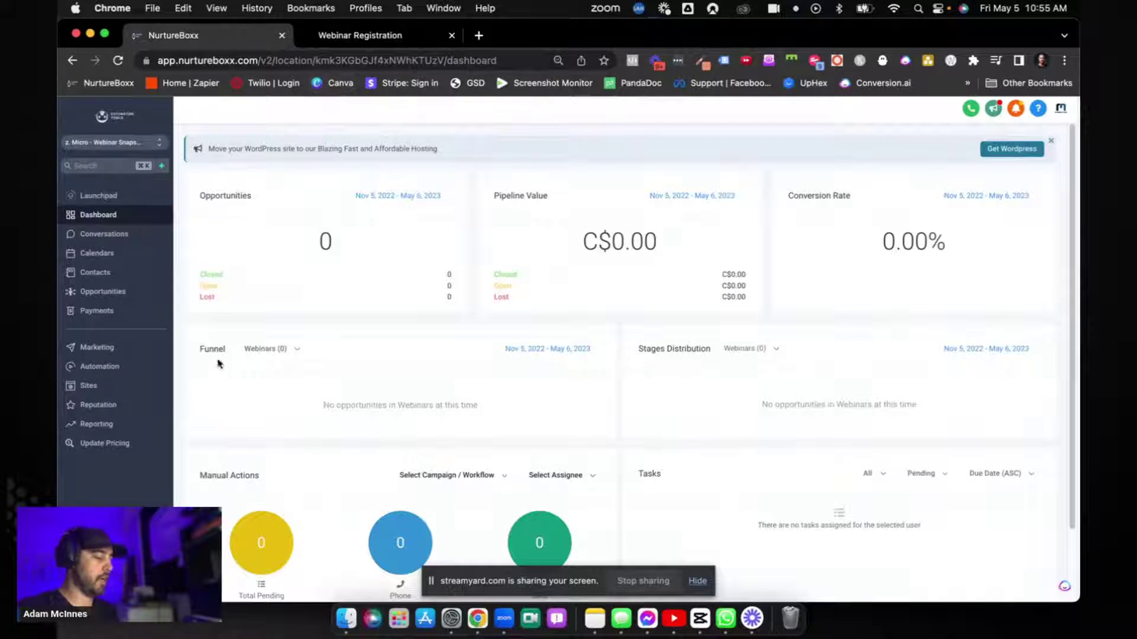
{"action": "left_click", "coordinate": [89, 584]}
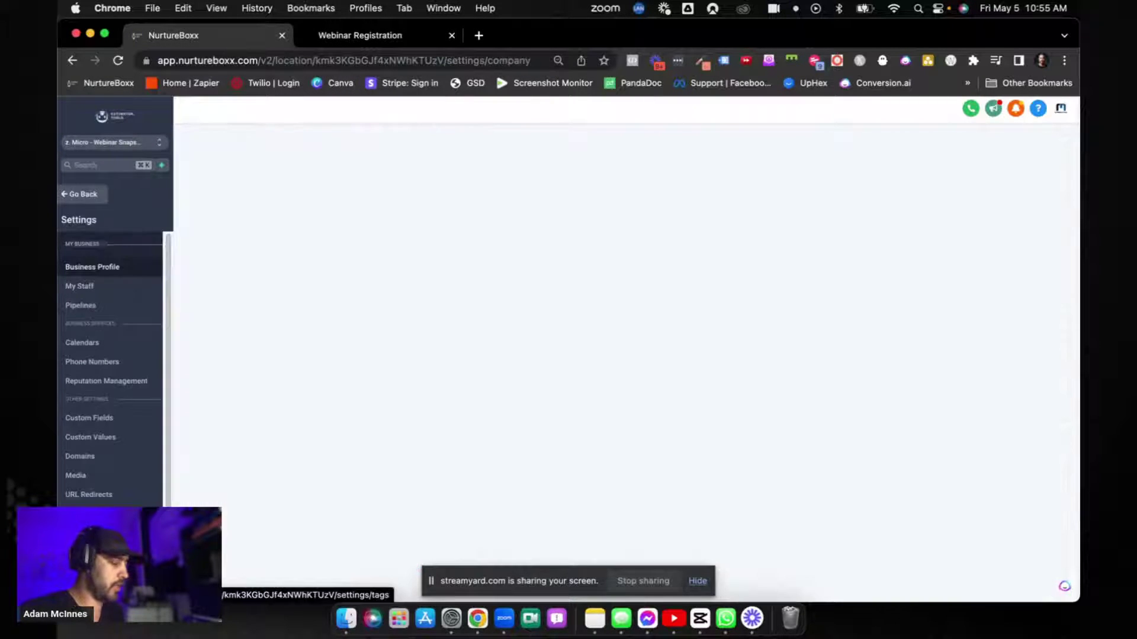
{"action": "left_click", "coordinate": [118, 431]}
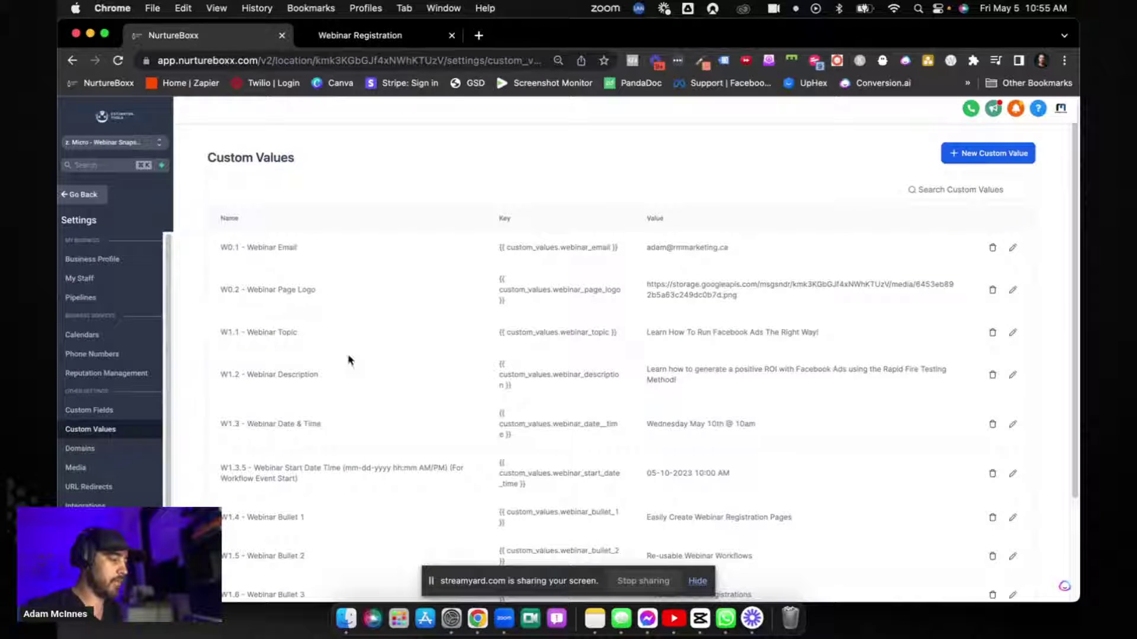
- Set the W1.1 - Webinar Topic custom value to "Learn How To Run Webinars The Easy Way With GHL" and save it
{"action": "left_click_drag", "start_coordinate": [246, 334], "coordinate": [416, 339]}
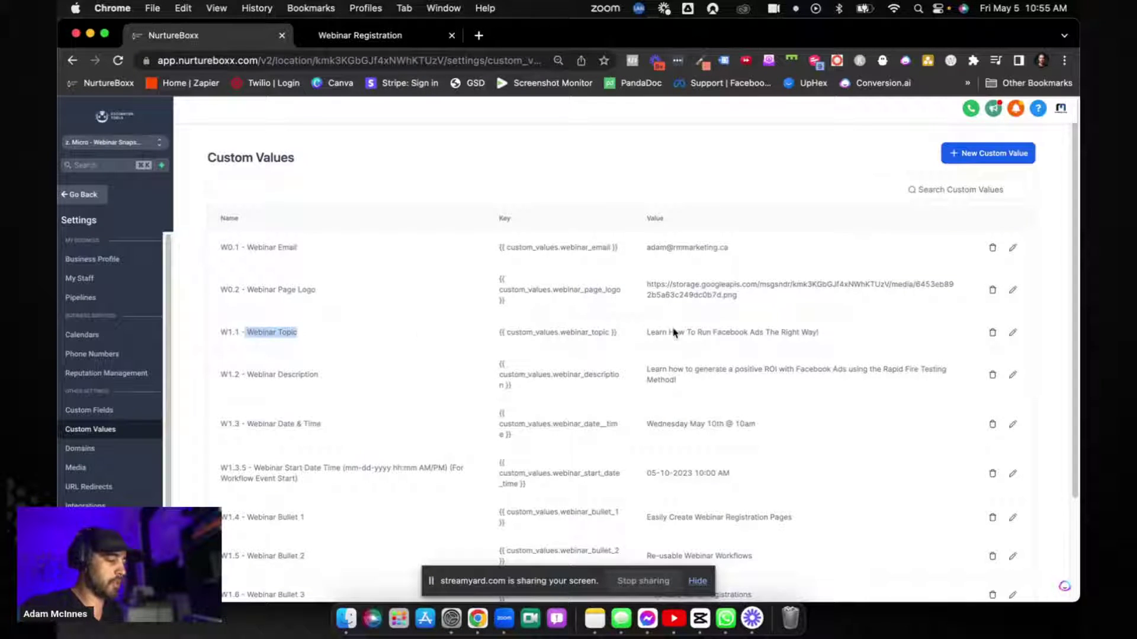
{"action": "triple_click", "coordinate": [675, 333]}
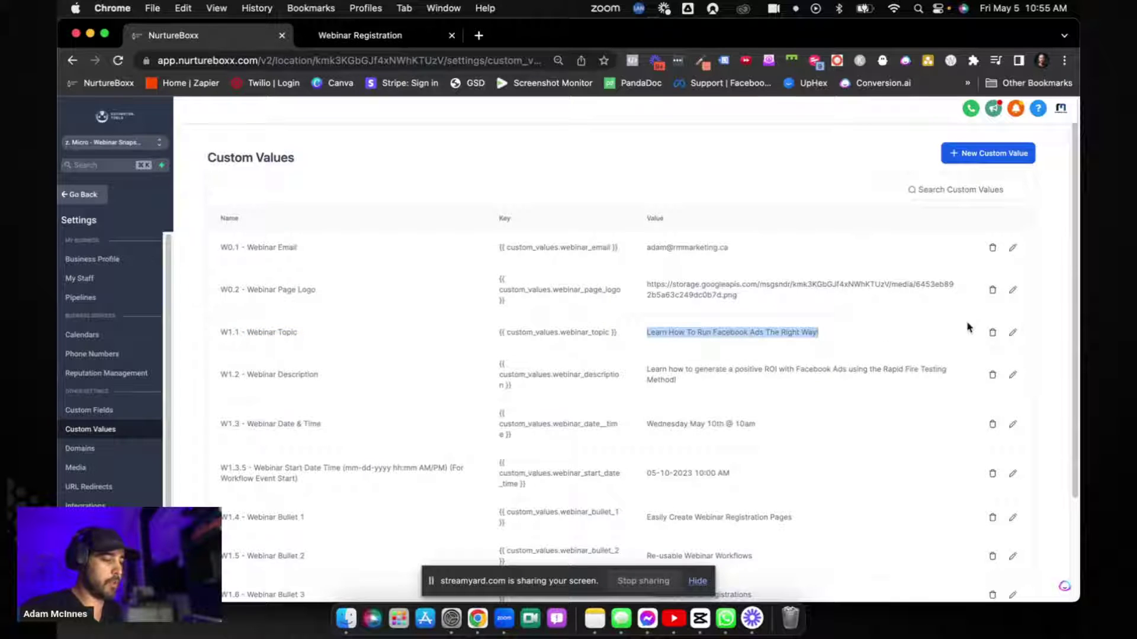
{"action": "left_click", "coordinate": [1012, 332]}
{"action": "double_click", "coordinate": [646, 389]}
{"action": "left_click", "coordinate": [646, 391]}
{"action": "triple_click", "coordinate": [504, 395]}
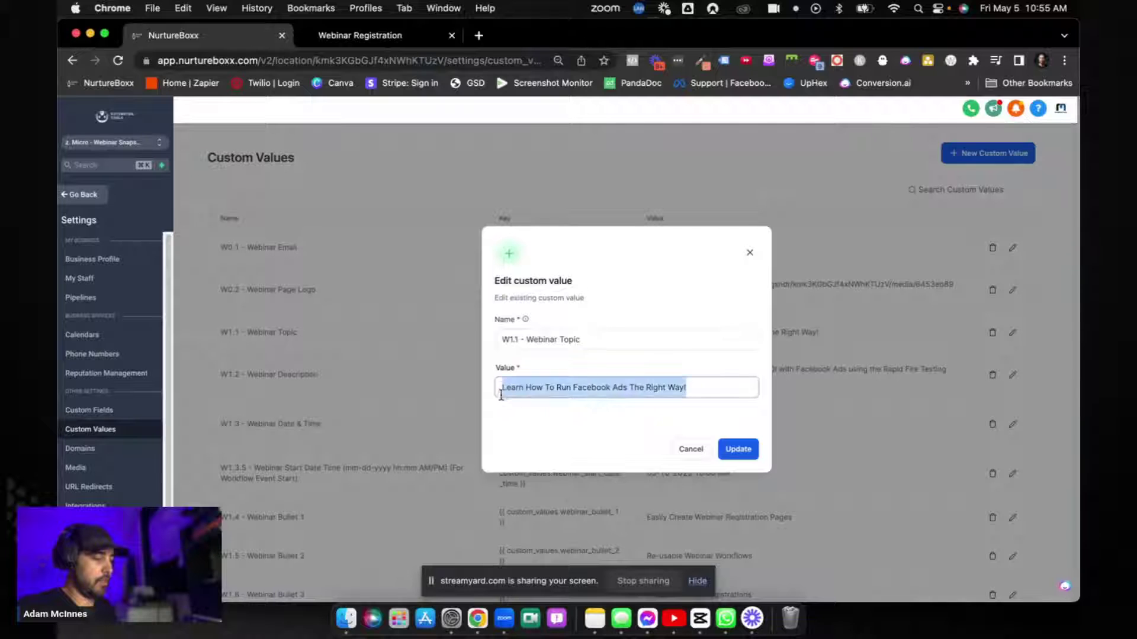
{"action": "type", "text": "Learn How To Run Webinar"}
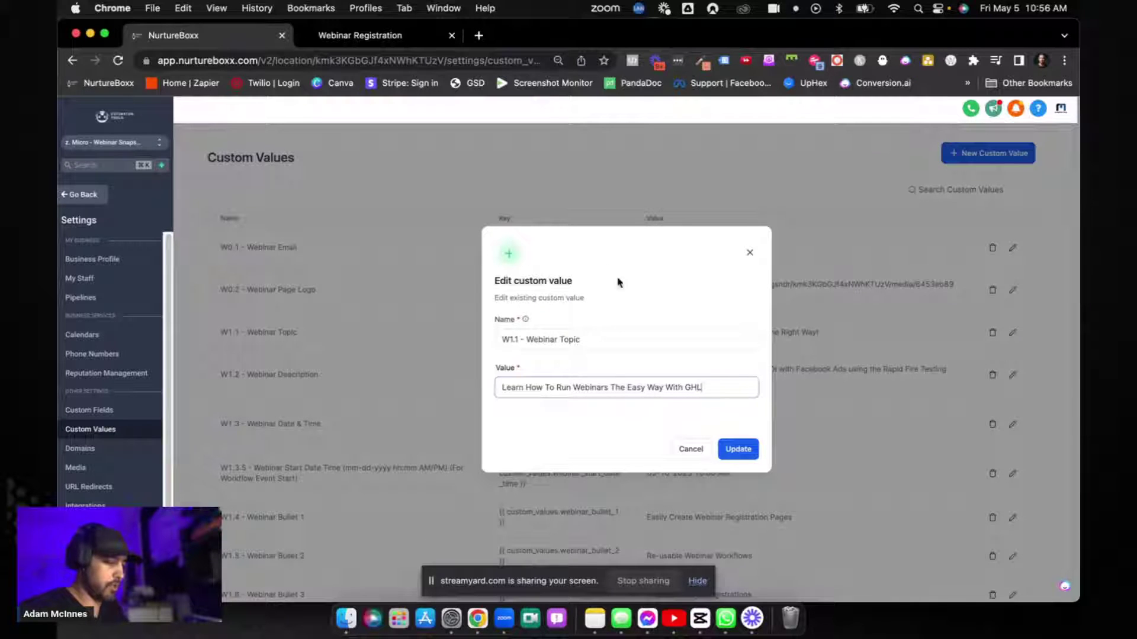
{"action": "left_click", "coordinate": [738, 449]}
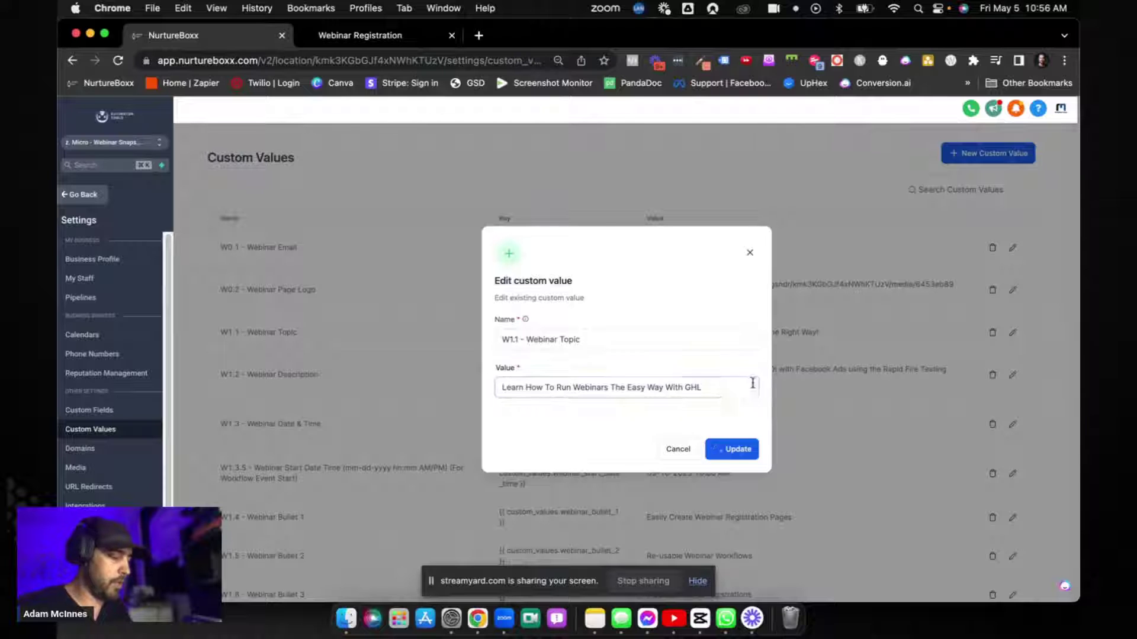
{"action": "left_click", "coordinate": [715, 339]}
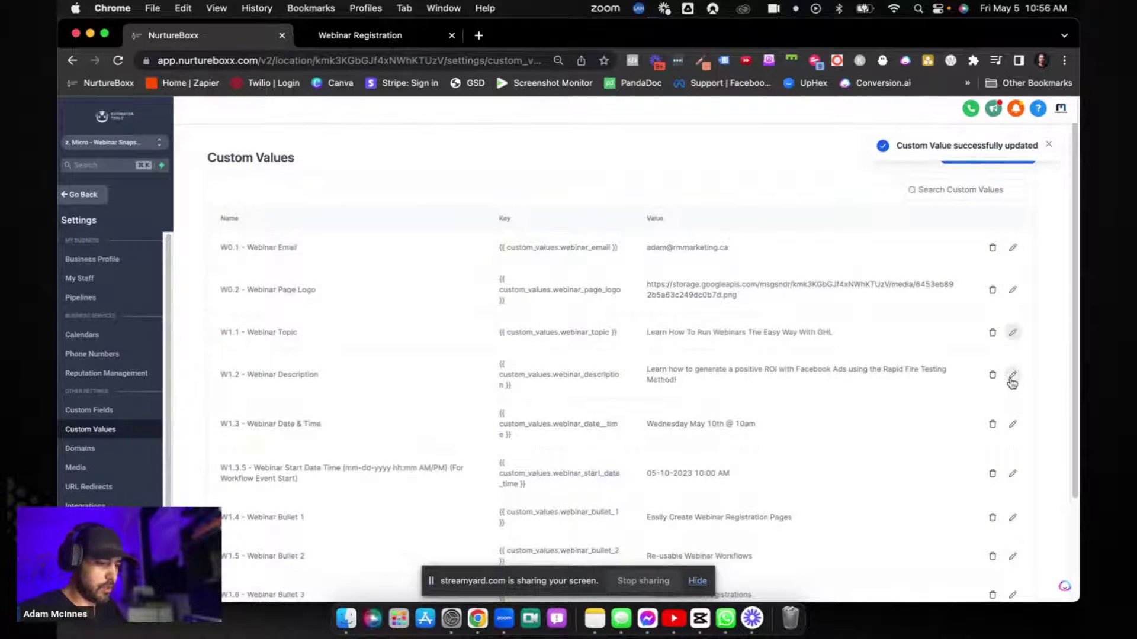
- Set the W1.2 - Webinar Description custom value to "Leveraging custom values to instantly update webinar registration" and save it
{"action": "left_click", "coordinate": [1013, 374]}
{"action": "triple_click", "coordinate": [678, 389]}
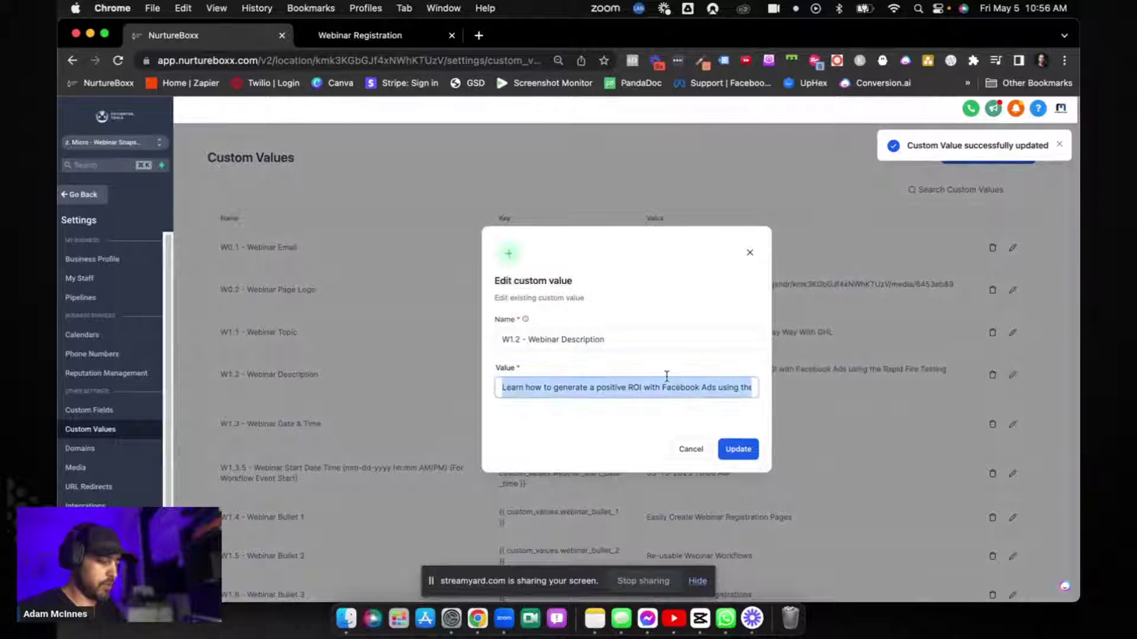
{"action": "type", "text": "Leveraging custom values to instantly update webinar registration"}
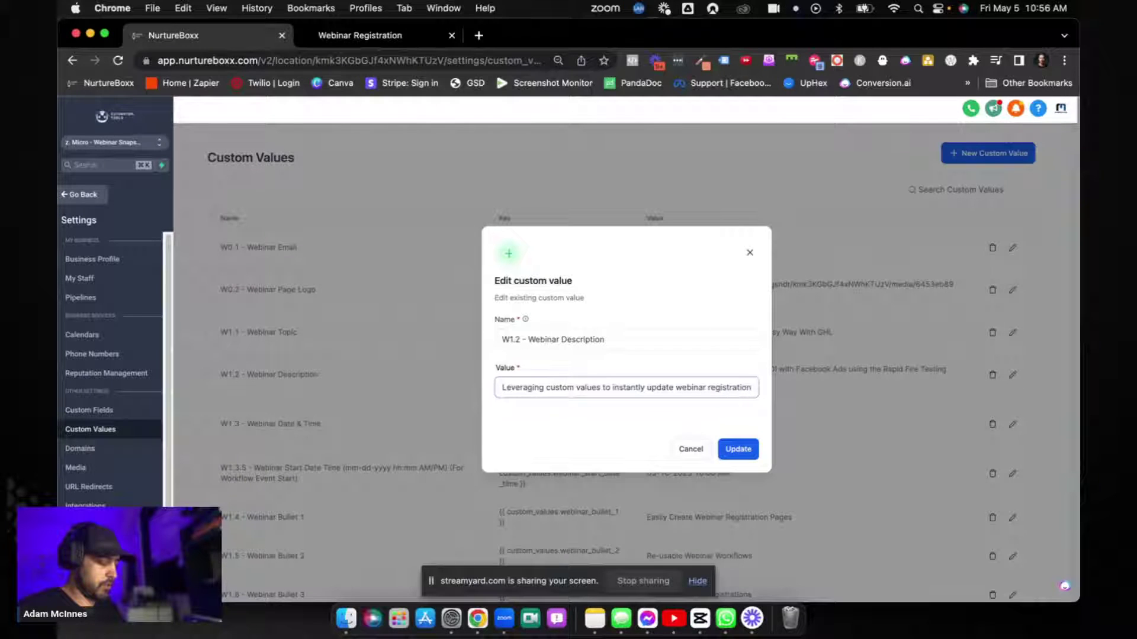
{"action": "left_click", "coordinate": [750, 387]}
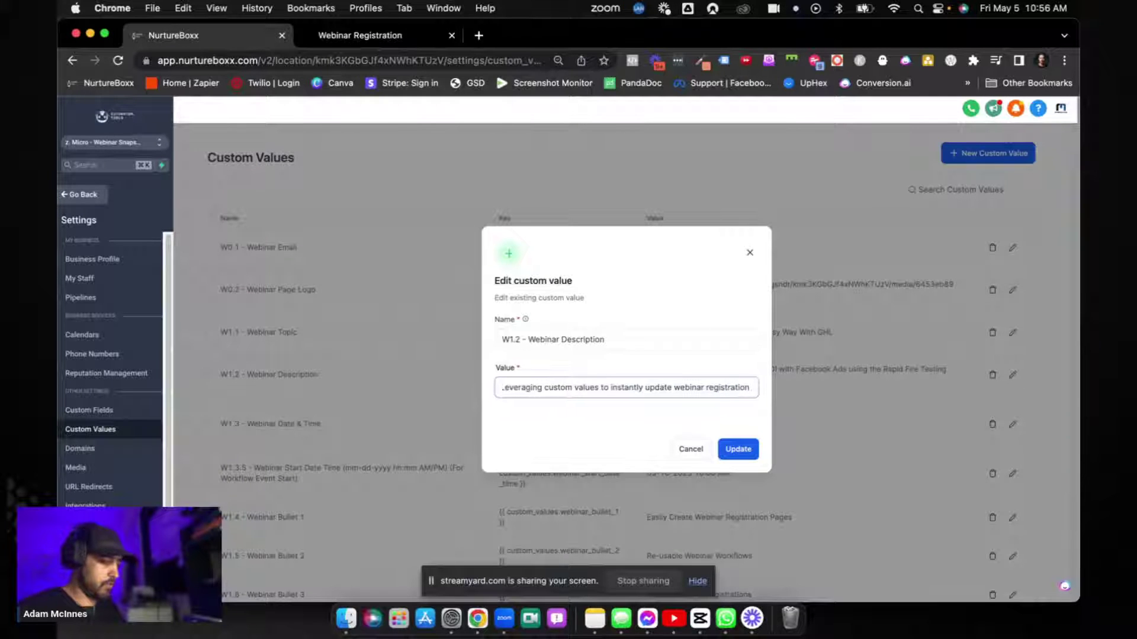
{"action": "left_click", "coordinate": [738, 454]}
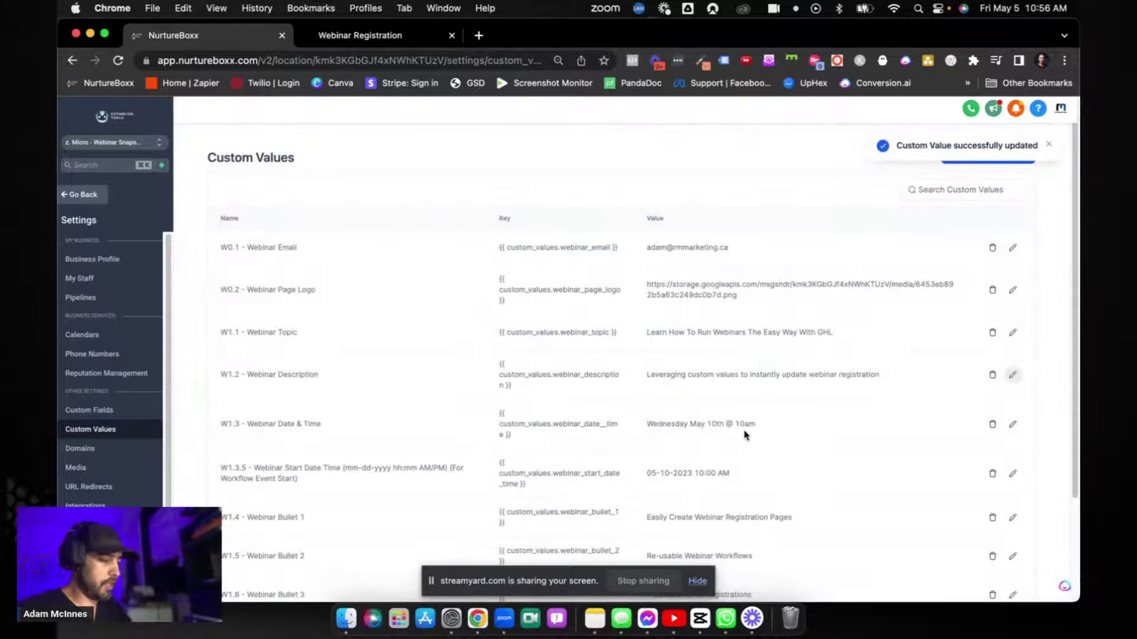
- Open the W1.3 - Webinar Date & Time custom value and save it as "Wednesday May 10th @ 10am"
{"action": "left_click", "coordinate": [1012, 425]}
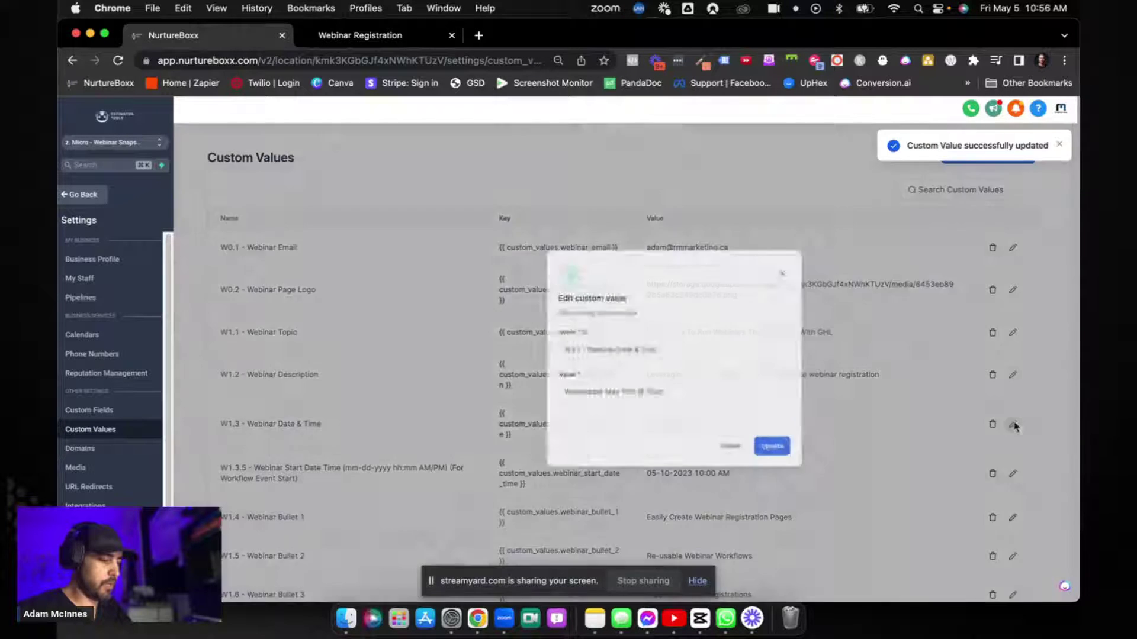
{"action": "double_click", "coordinate": [556, 387]}
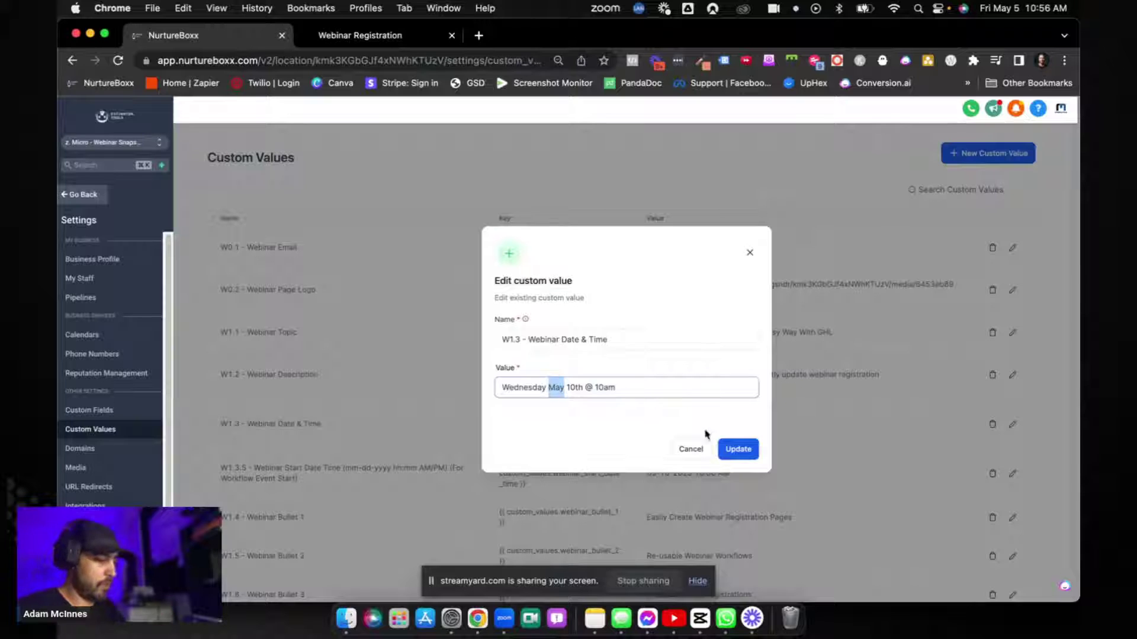
{"action": "left_click", "coordinate": [730, 449]}
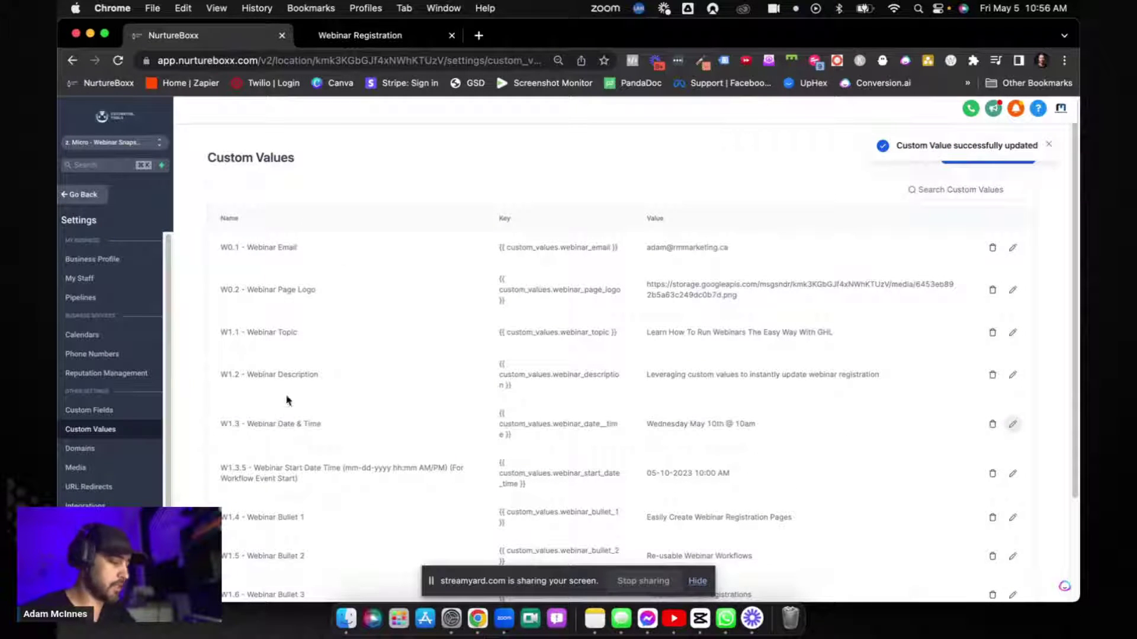
- Examine the W1.3.5 - Webinar Start Date Time custom value, comparing its required date-time format with each part of the entered value
{"action": "left_click_drag", "start_coordinate": [249, 465], "coordinate": [364, 479]}
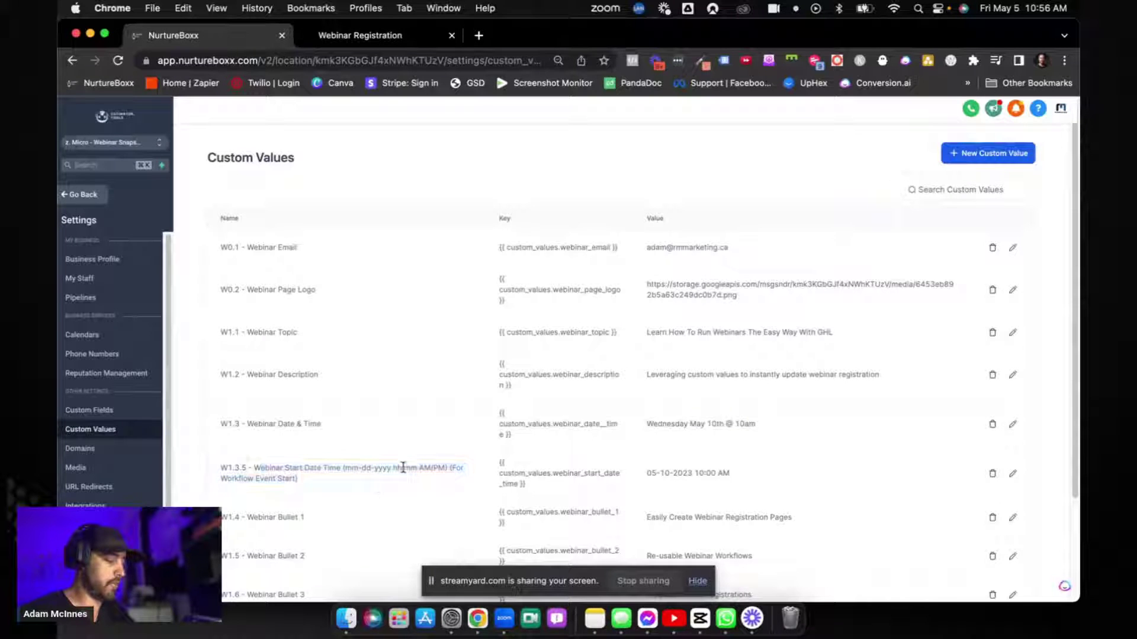
{"action": "left_click", "coordinate": [371, 470]}
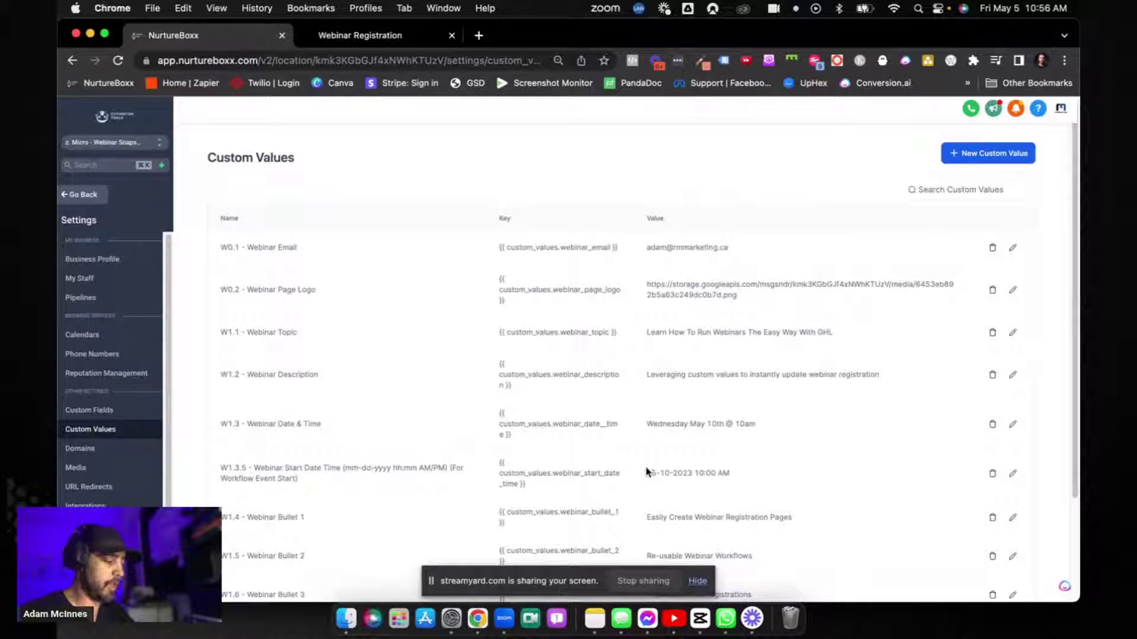
{"action": "left_click_drag", "start_coordinate": [647, 470], "coordinate": [687, 494]}
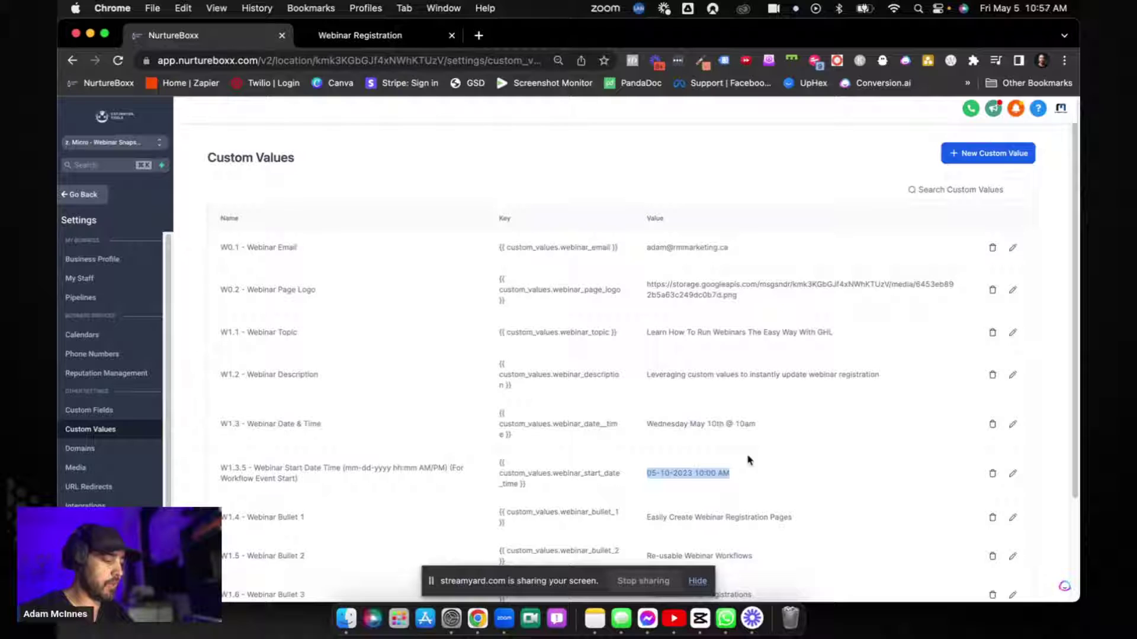
{"action": "left_click", "coordinate": [747, 483]}
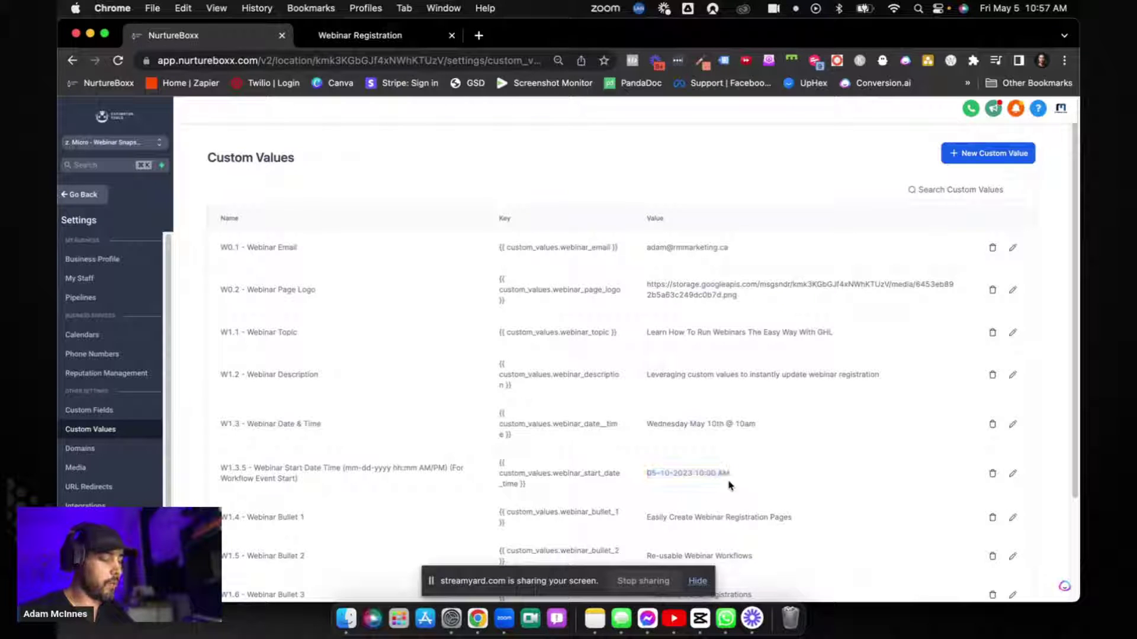
{"action": "triple_click", "coordinate": [651, 476]}
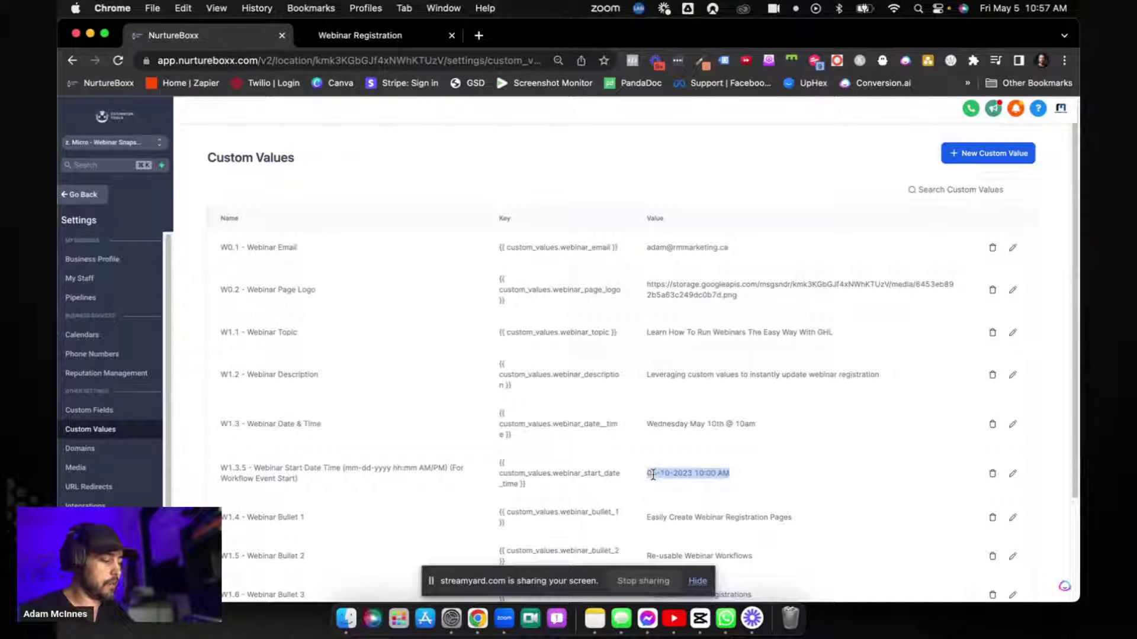
{"action": "left_click", "coordinate": [651, 473]}
{"action": "double_click", "coordinate": [651, 474]}
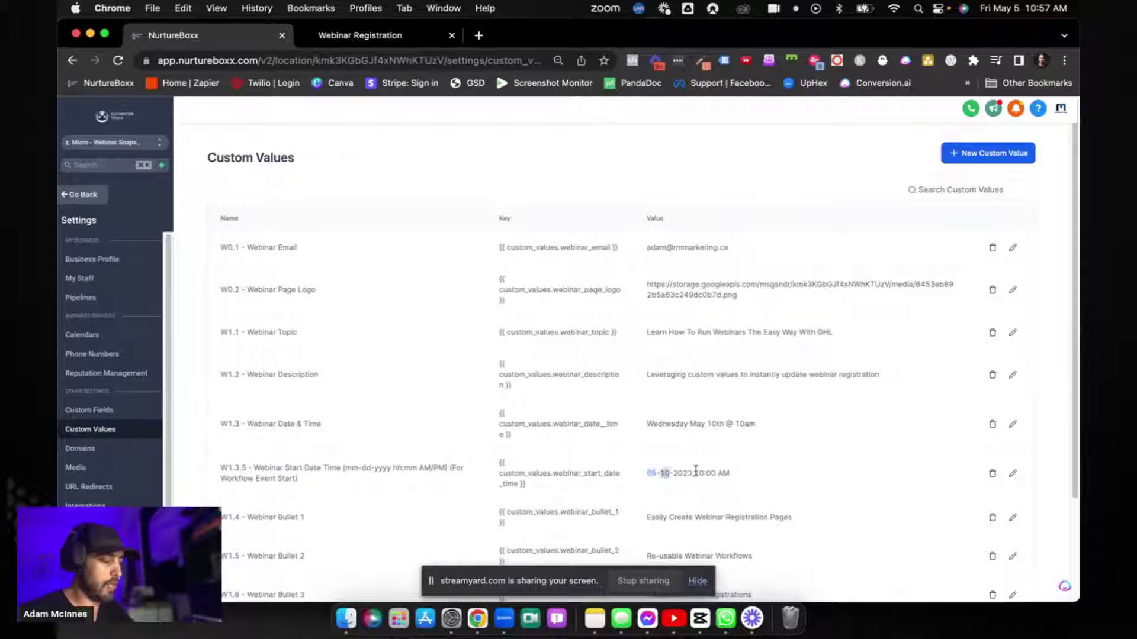
{"action": "double_click", "coordinate": [684, 474]}
{"action": "left_click_drag", "start_coordinate": [705, 472], "coordinate": [712, 470]}
{"action": "double_click", "coordinate": [723, 473]}
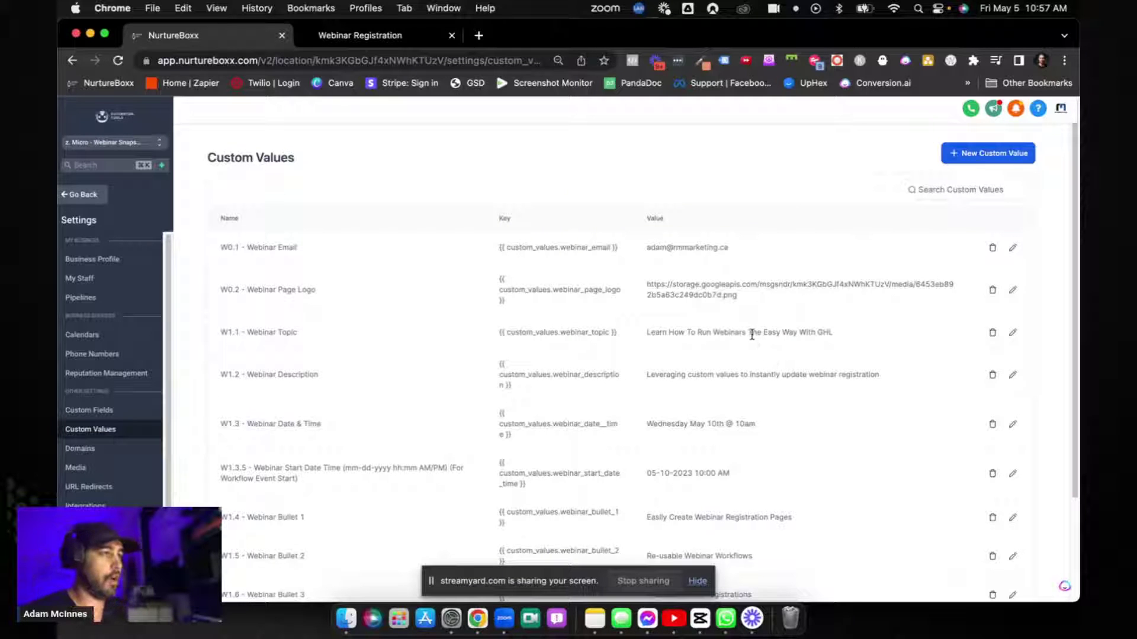
- Increase the number of custom values listed per page
{"action": "scroll", "coordinate": [759, 299], "scroll_direction": "down", "scroll_amount": 3}
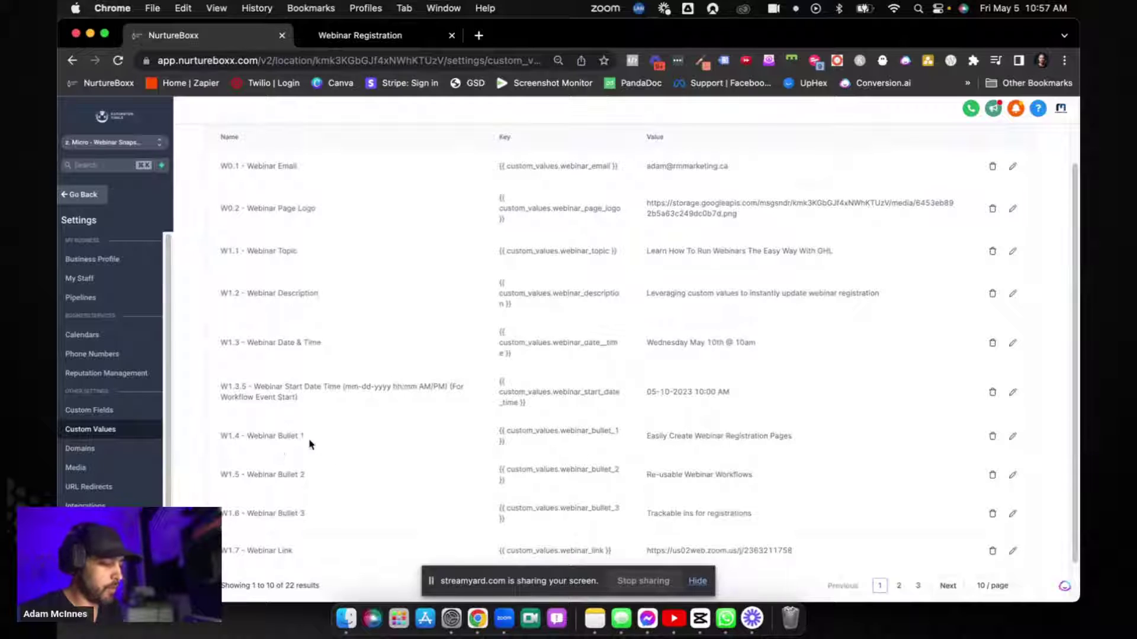
{"action": "scroll", "coordinate": [640, 461], "scroll_direction": "down", "scroll_amount": 1}
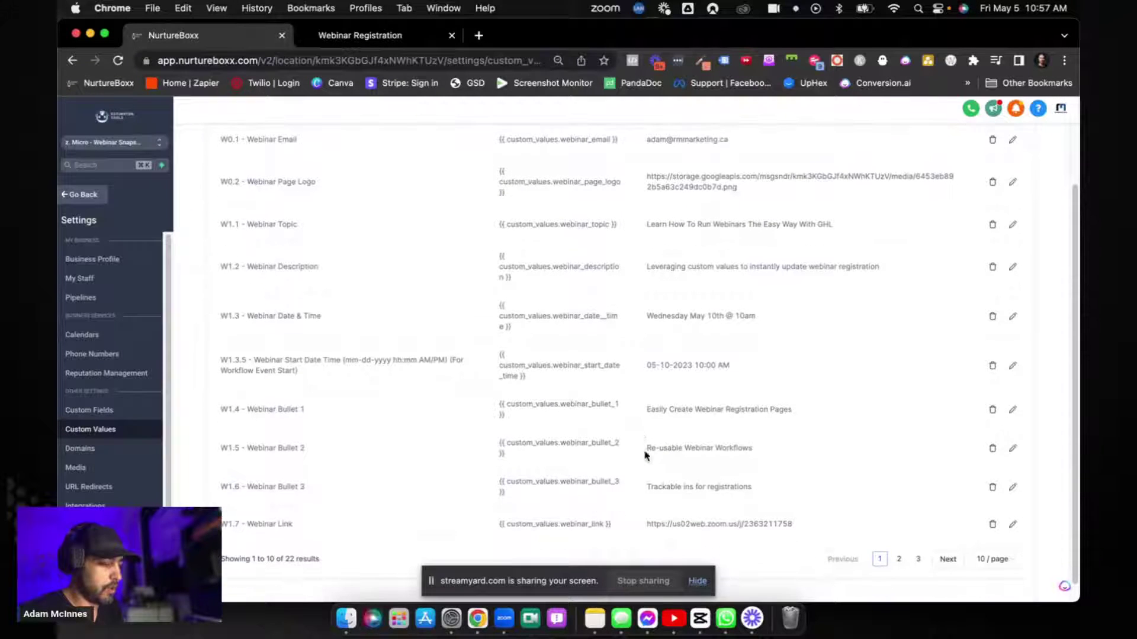
{"action": "left_click", "coordinate": [990, 559]}
{"action": "left_click", "coordinate": [998, 518]}
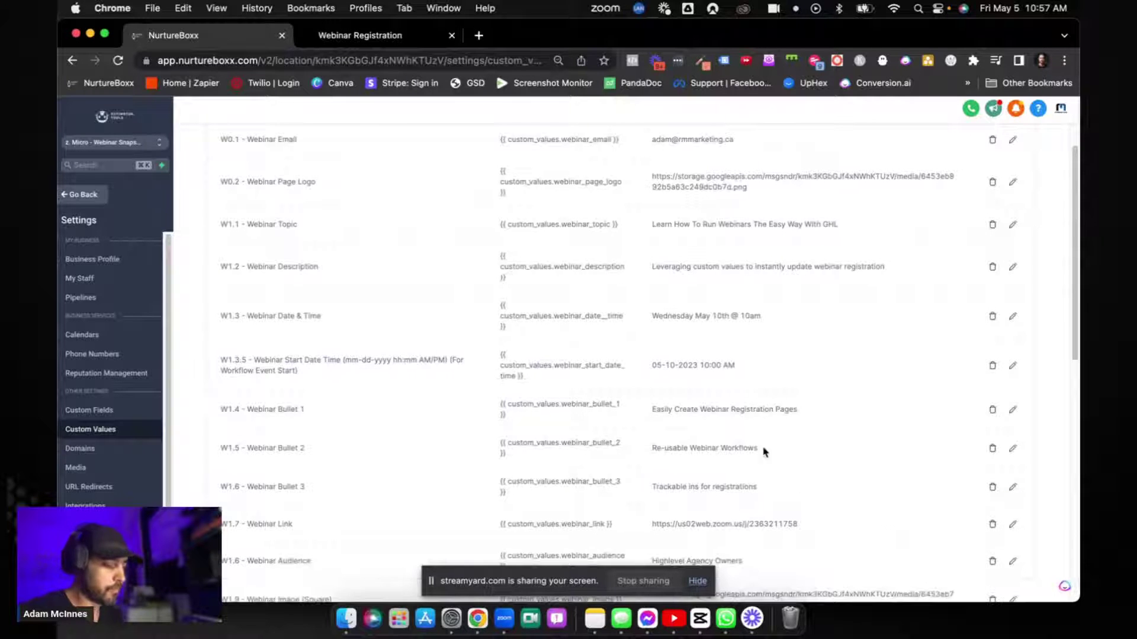
- Review the remaining first-webinar custom values and the Webinar 2 set, from its topic through its image
{"action": "scroll", "coordinate": [710, 406], "scroll_direction": "down", "scroll_amount": 1}
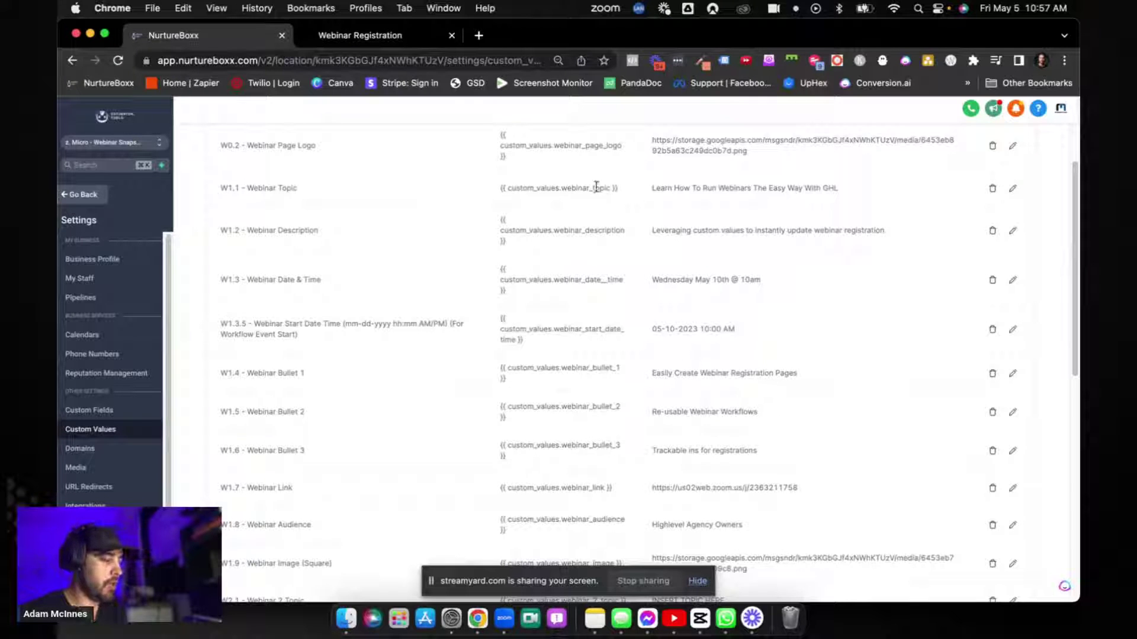
{"action": "scroll", "coordinate": [707, 448], "scroll_direction": "down", "scroll_amount": 2}
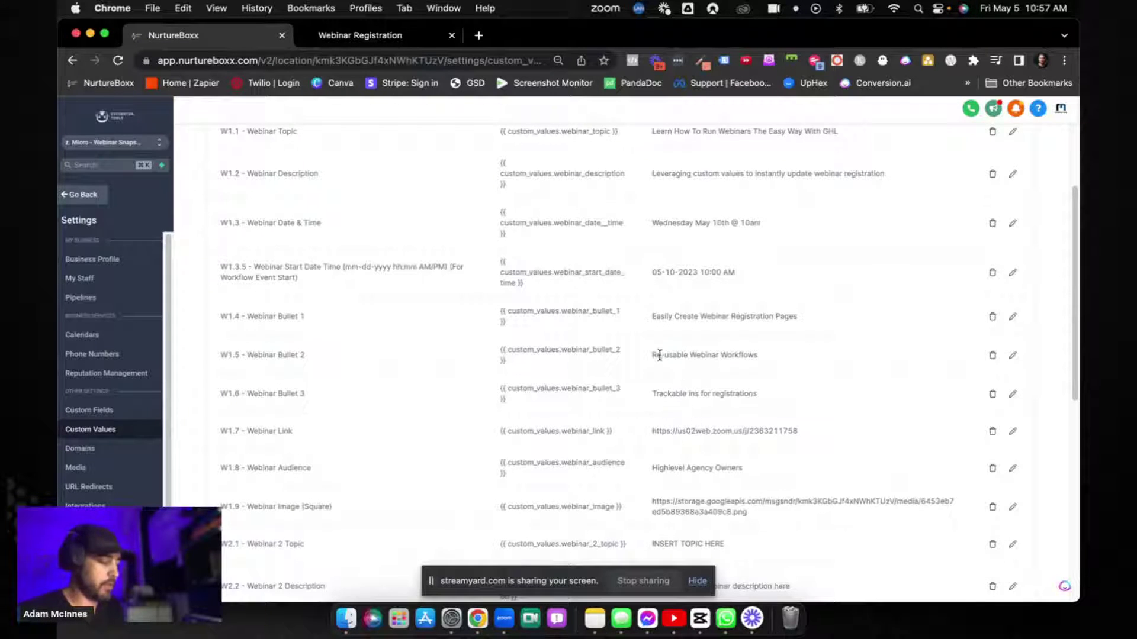
{"action": "scroll", "coordinate": [616, 367], "scroll_direction": "down", "scroll_amount": 2}
{"action": "scroll", "coordinate": [581, 377], "scroll_direction": "down", "scroll_amount": 4}
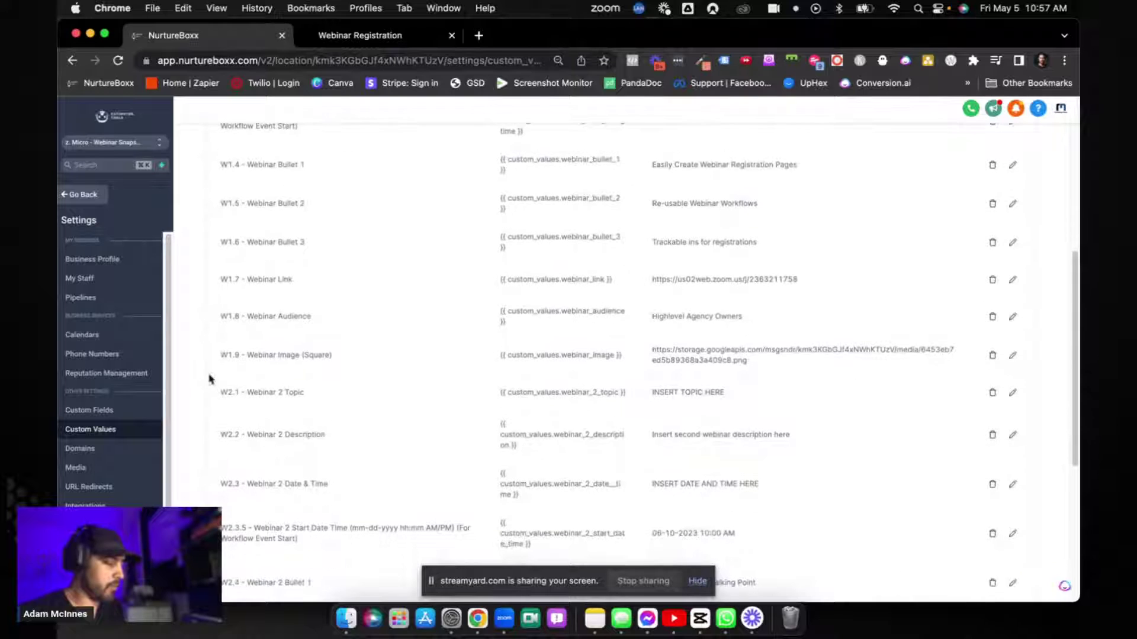
{"action": "left_click_drag", "start_coordinate": [222, 391], "coordinate": [340, 413]}
{"action": "left_click", "coordinate": [353, 420]}
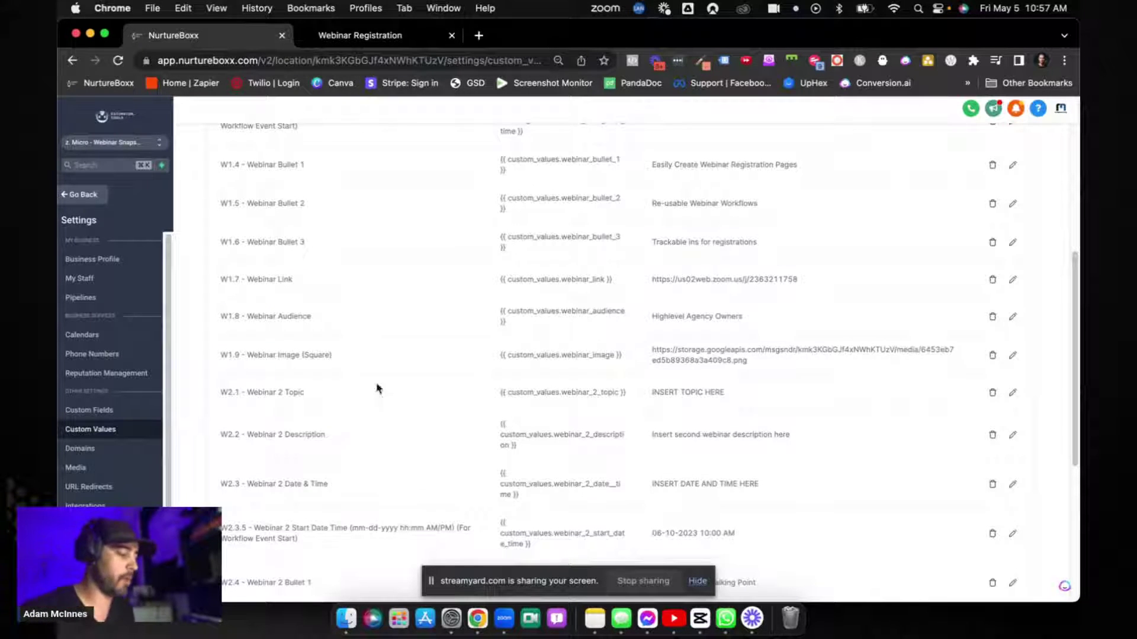
{"action": "scroll", "coordinate": [481, 371], "scroll_direction": "down", "scroll_amount": 2}
{"action": "scroll", "coordinate": [630, 302], "scroll_direction": "down", "scroll_amount": 5}
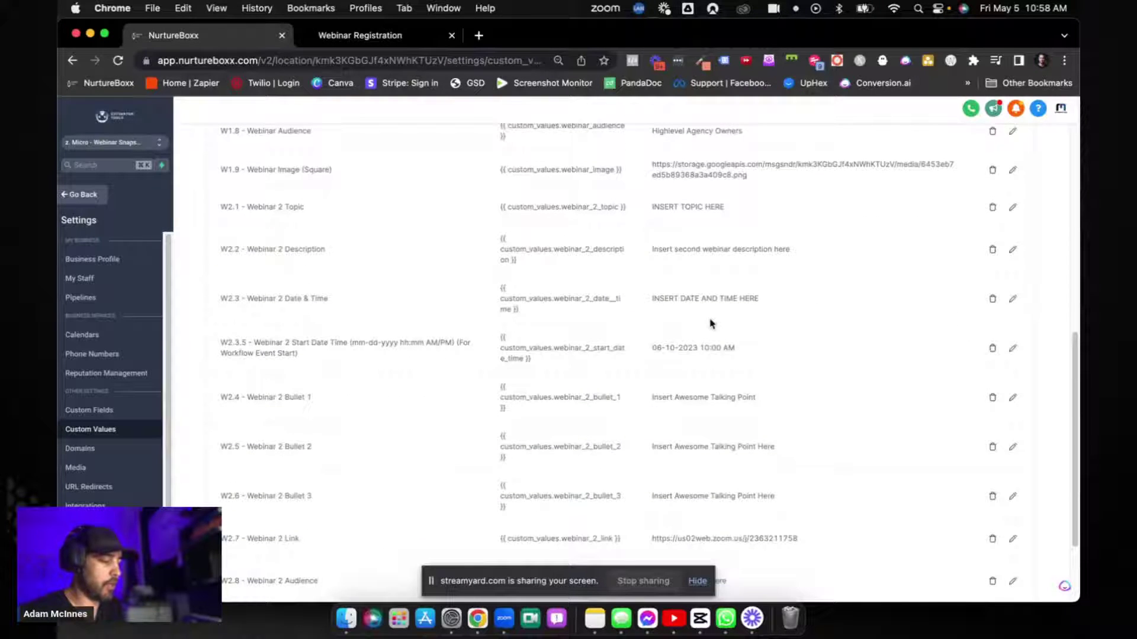
{"action": "scroll", "coordinate": [707, 320], "scroll_direction": "down", "scroll_amount": 1}
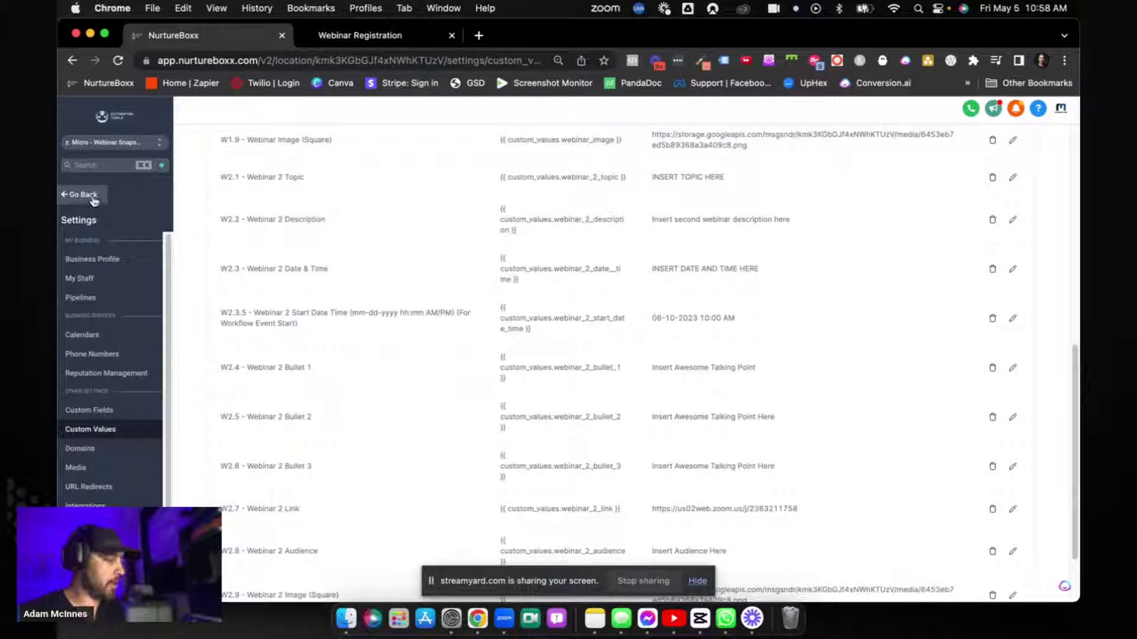
- Leave the settings and open the Webinar Registration funnel's registration page in the page builder
{"action": "left_click", "coordinate": [89, 196]}
{"action": "left_click", "coordinate": [93, 391]}
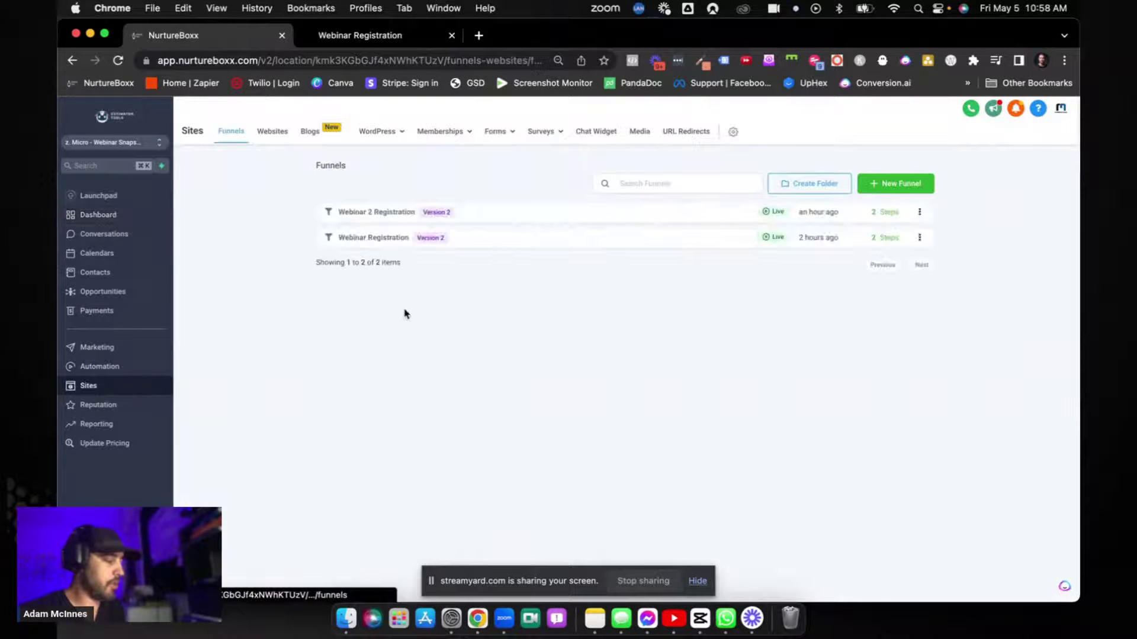
{"action": "left_click", "coordinate": [386, 239]}
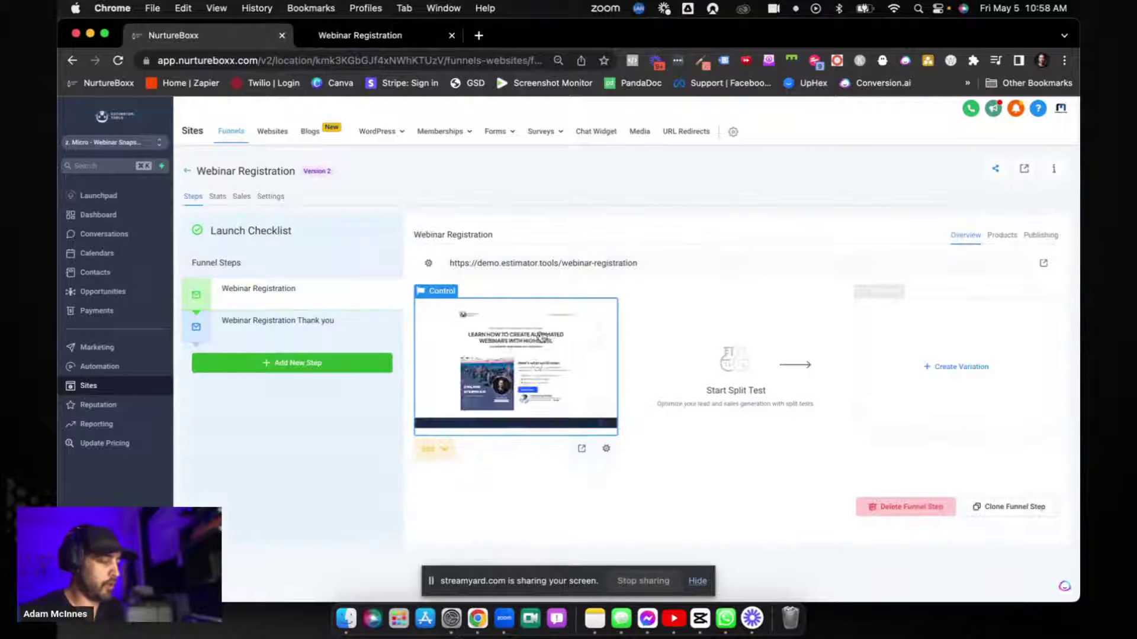
{"action": "left_click", "coordinate": [632, 376]}
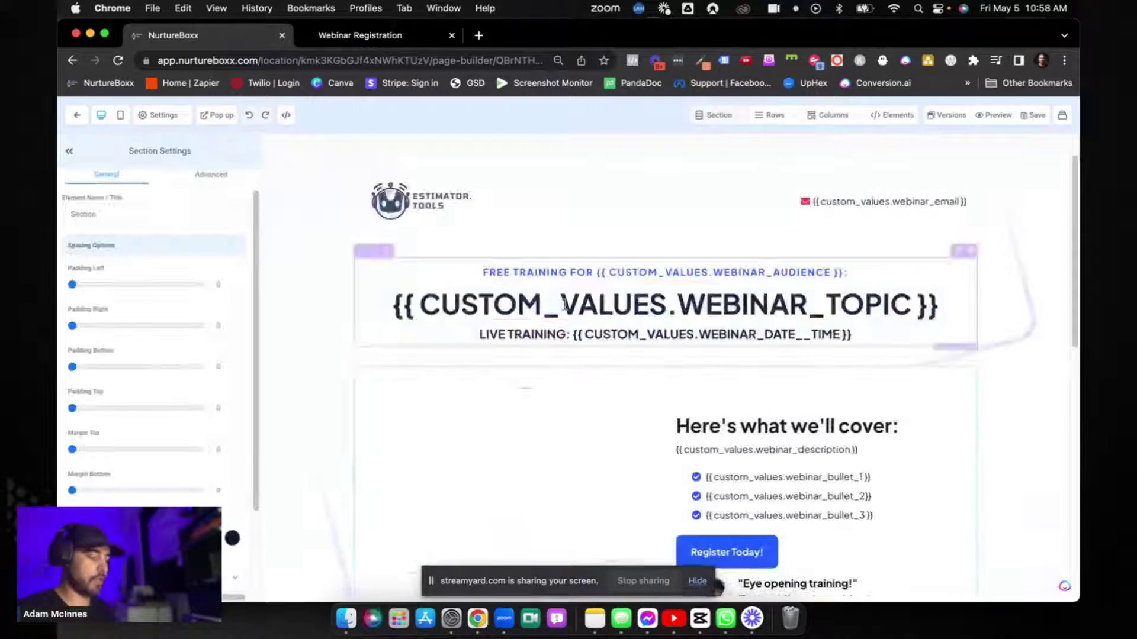
- Inspect the custom value used as the image source of the header logo
{"action": "left_click", "coordinate": [436, 206]}
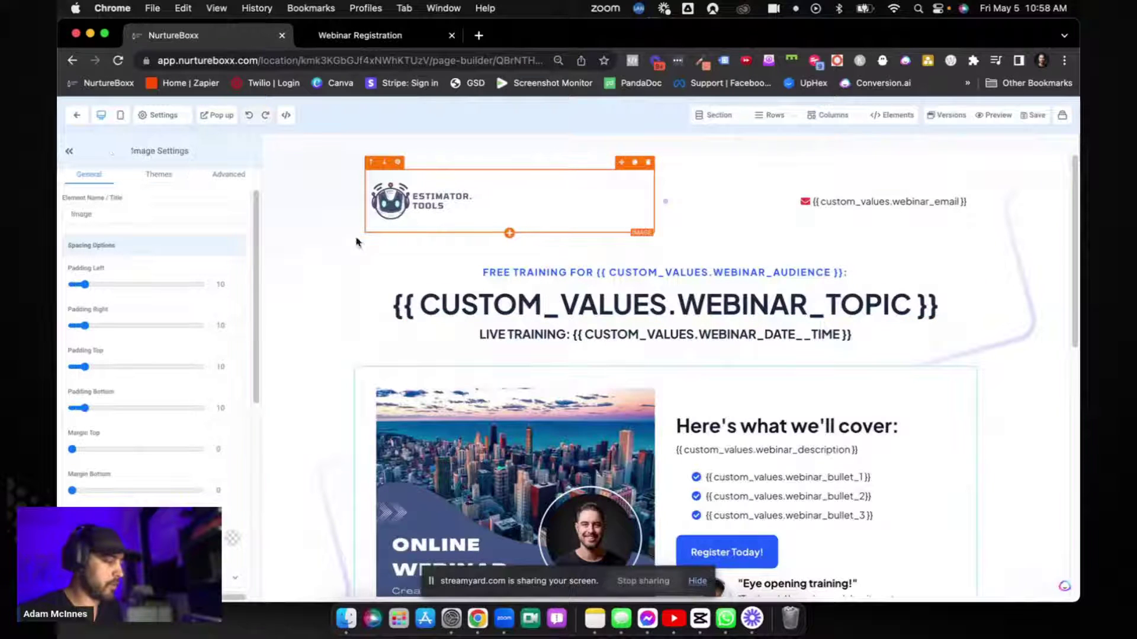
{"action": "scroll", "coordinate": [164, 334], "scroll_direction": "down", "scroll_amount": 5}
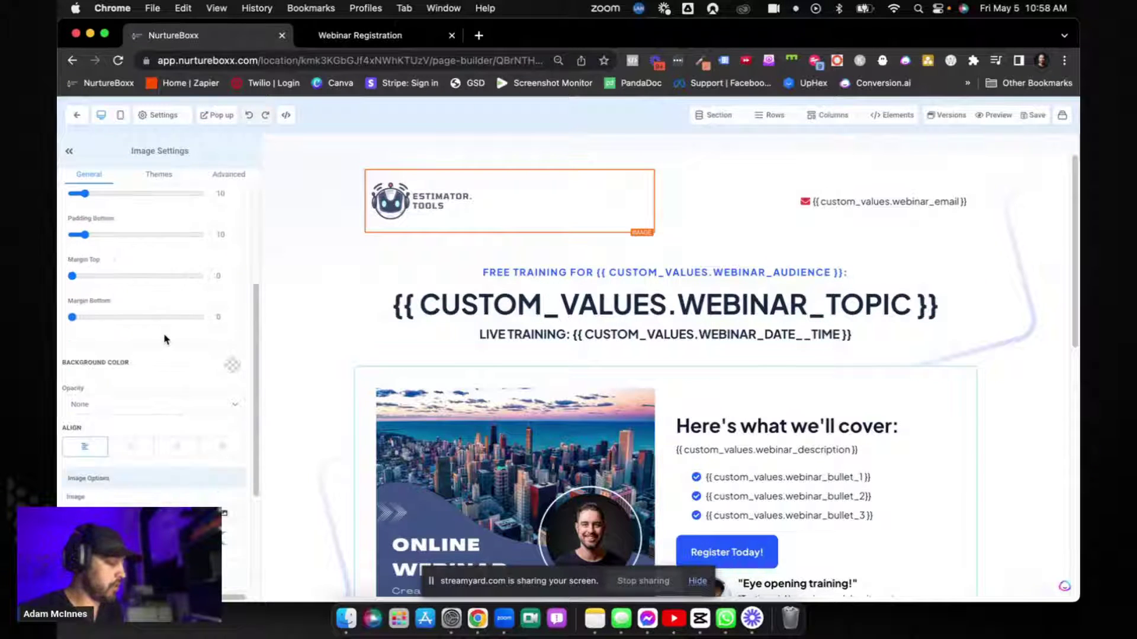
{"action": "left_click", "coordinate": [121, 477]}
{"action": "key", "text": "super+a"}
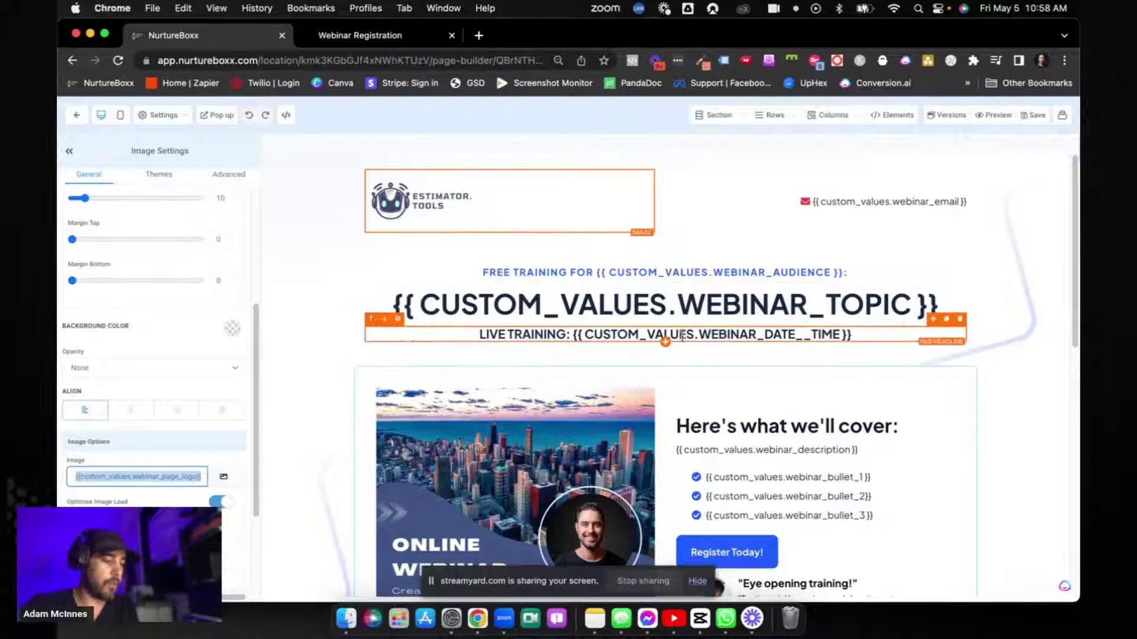
- Open the page's registration pop-up, inspect its webinar topic and date custom values, and close it
{"action": "scroll", "coordinate": [746, 339], "scroll_direction": "down", "scroll_amount": 3}
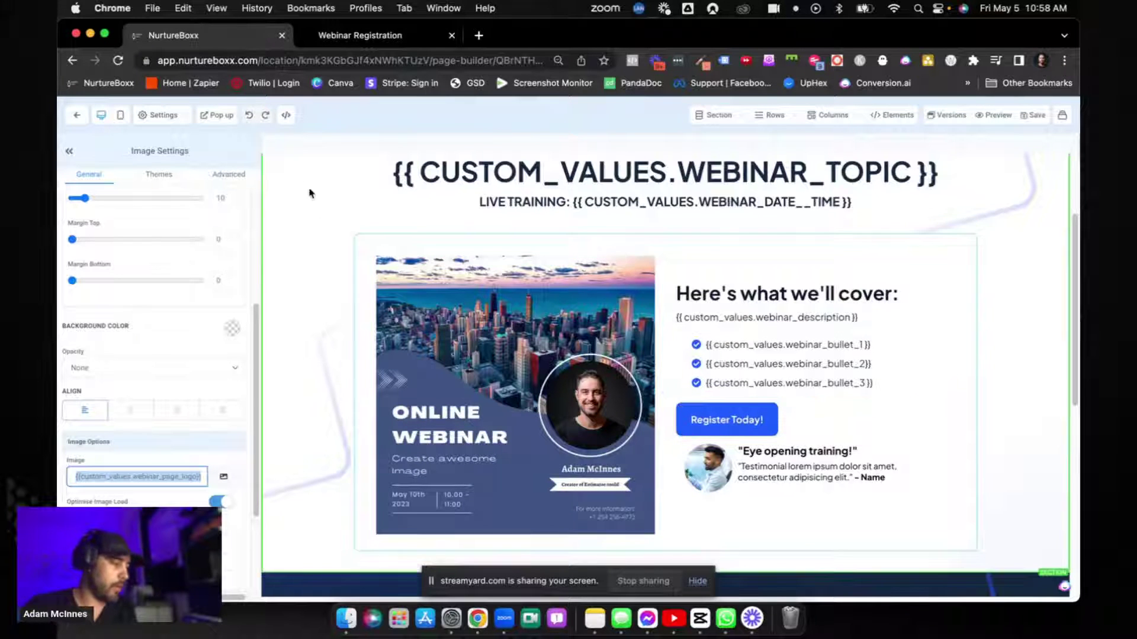
{"action": "left_click", "coordinate": [217, 115]}
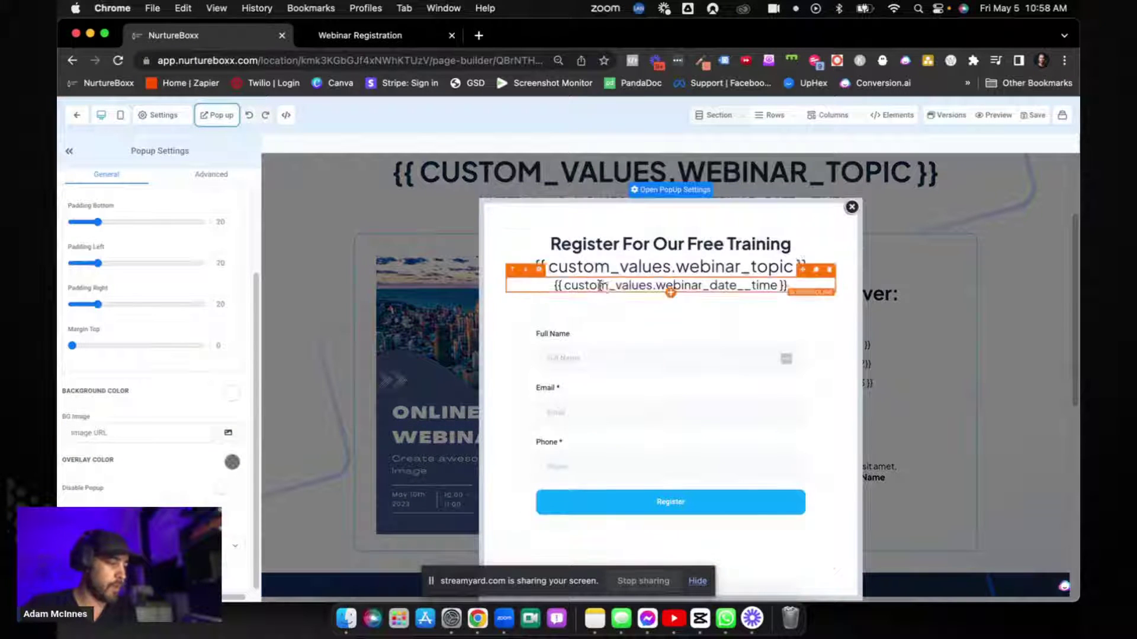
{"action": "triple_click", "coordinate": [566, 266]}
{"action": "triple_click", "coordinate": [573, 284]}
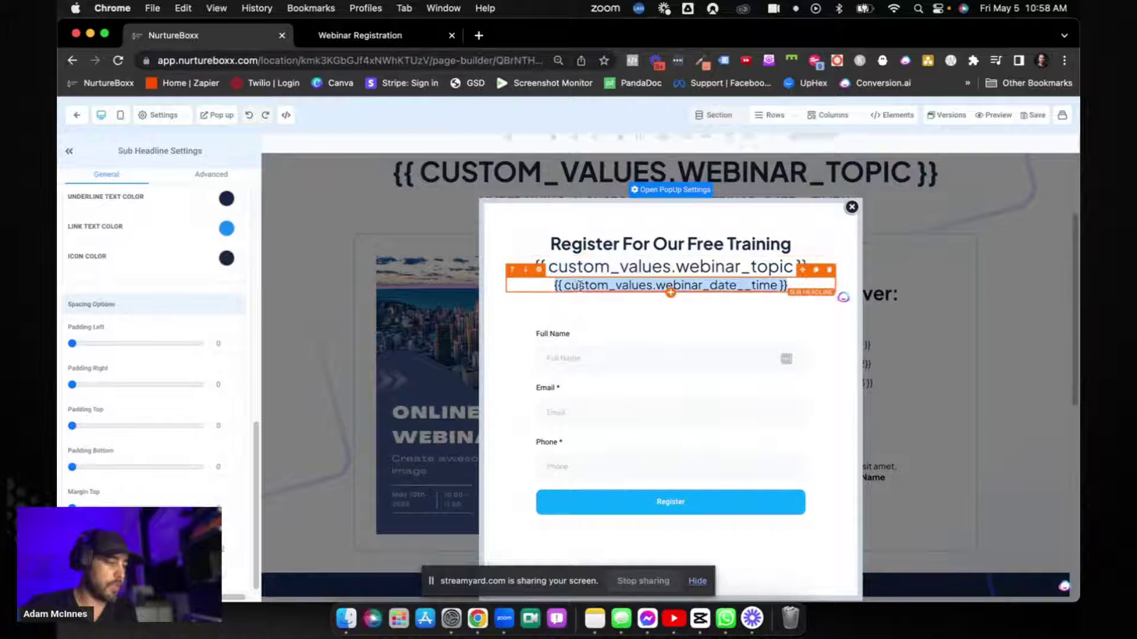
{"action": "left_click", "coordinate": [852, 208]}
- Inspect the webinar image's source custom value and look over the rest of the registration page
{"action": "scroll", "coordinate": [847, 267], "scroll_direction": "up", "scroll_amount": 3}
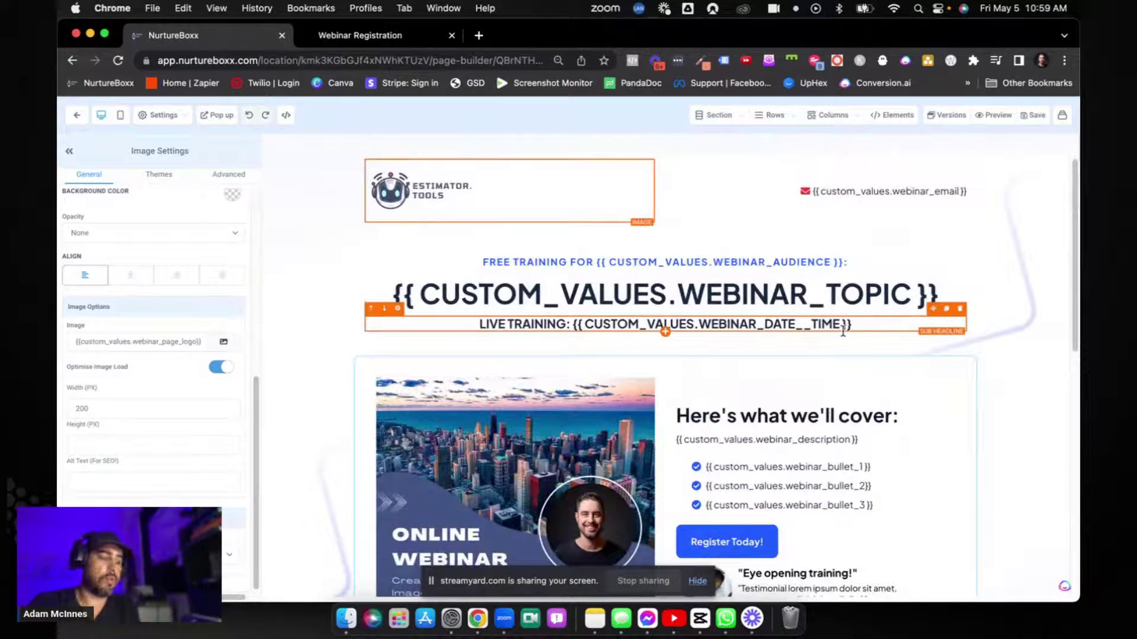
{"action": "scroll", "coordinate": [912, 332], "scroll_direction": "down", "scroll_amount": 2}
{"action": "left_click", "coordinate": [592, 412]}
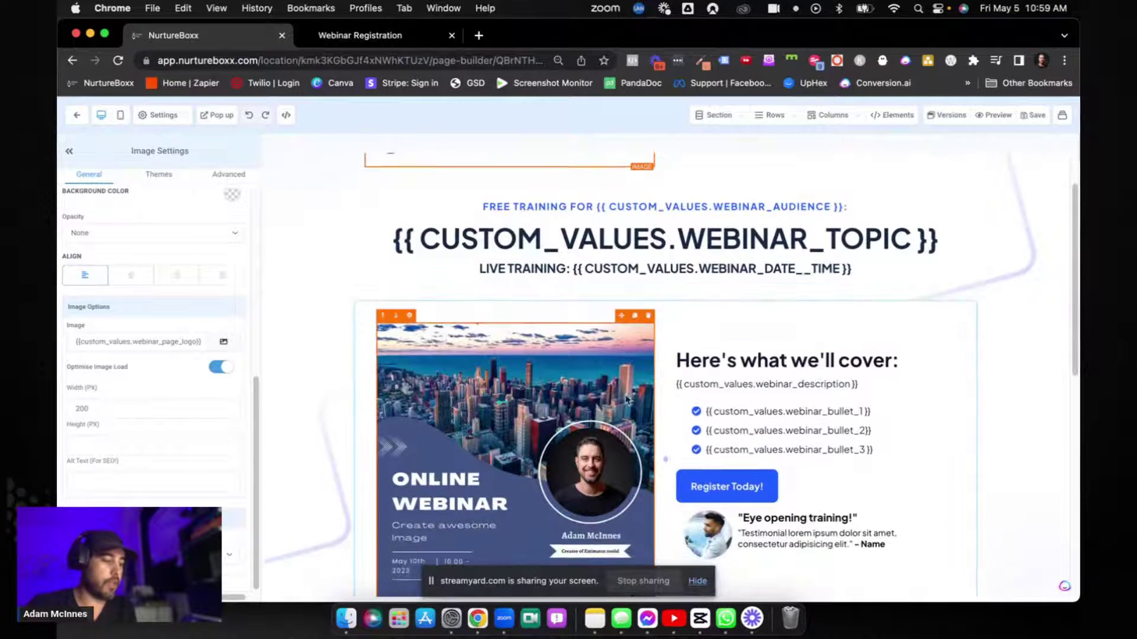
{"action": "triple_click", "coordinate": [130, 347]}
{"action": "left_click", "coordinate": [157, 385]}
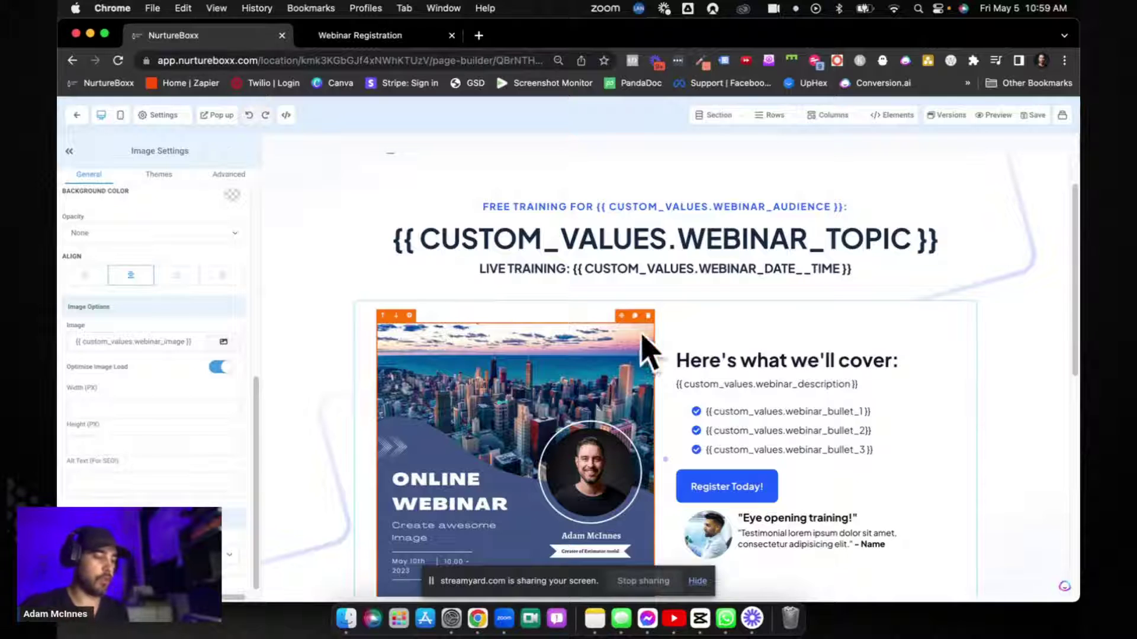
{"action": "scroll", "coordinate": [679, 310], "scroll_direction": "down", "scroll_amount": 3}
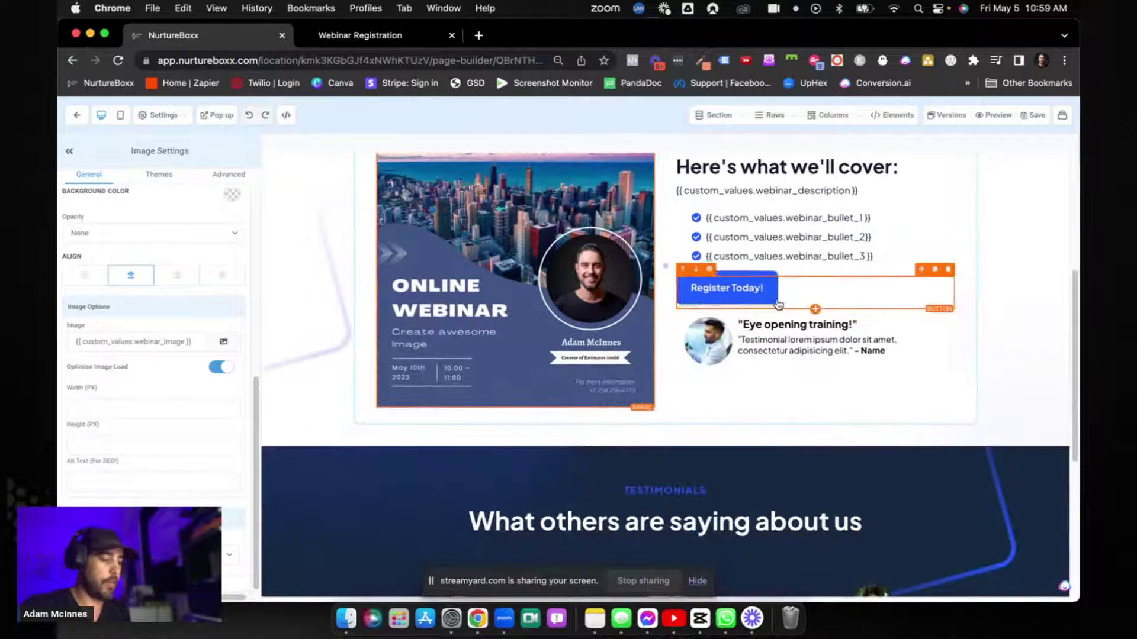
{"action": "scroll", "coordinate": [778, 413], "scroll_direction": "down", "scroll_amount": 3}
{"action": "scroll", "coordinate": [829, 367], "scroll_direction": "up", "scroll_amount": 7}
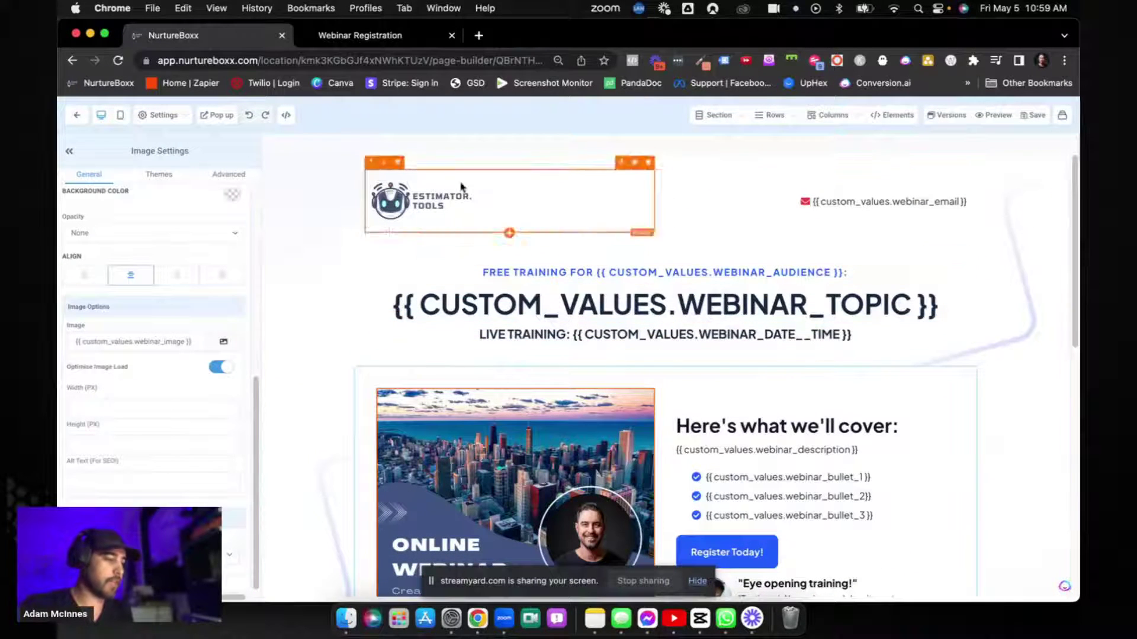
- Leave the page builder, reload from the agency dashboard, and switch to the z. Micro - Webinar Snapshot sub-account by searching "webin"
{"action": "left_click", "coordinate": [78, 117]}
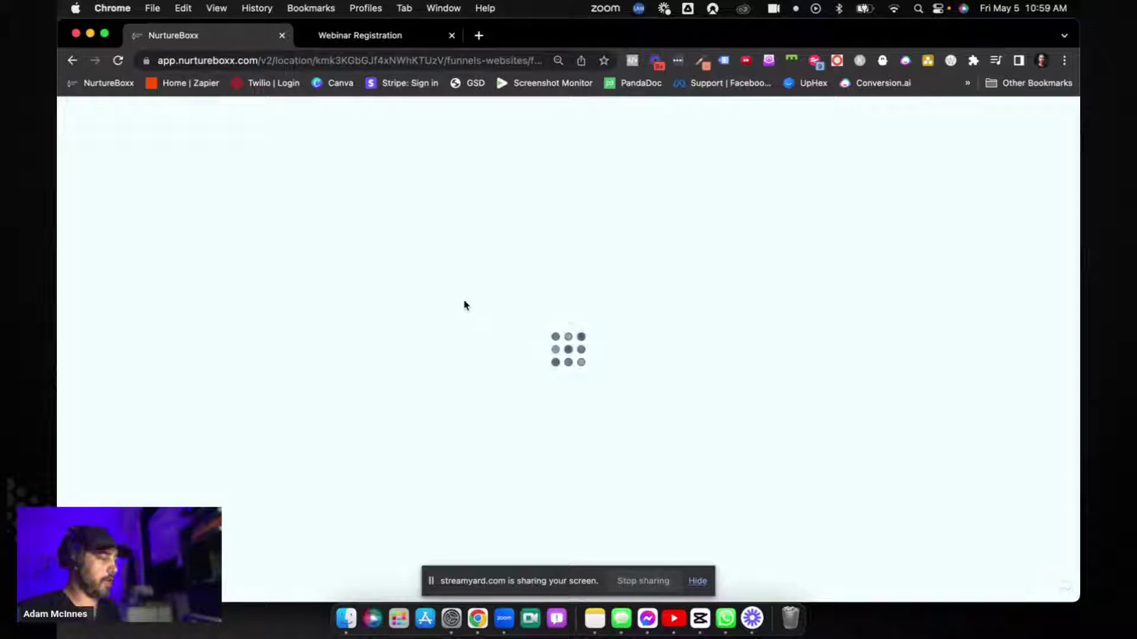
{"action": "left_click", "coordinate": [118, 61]}
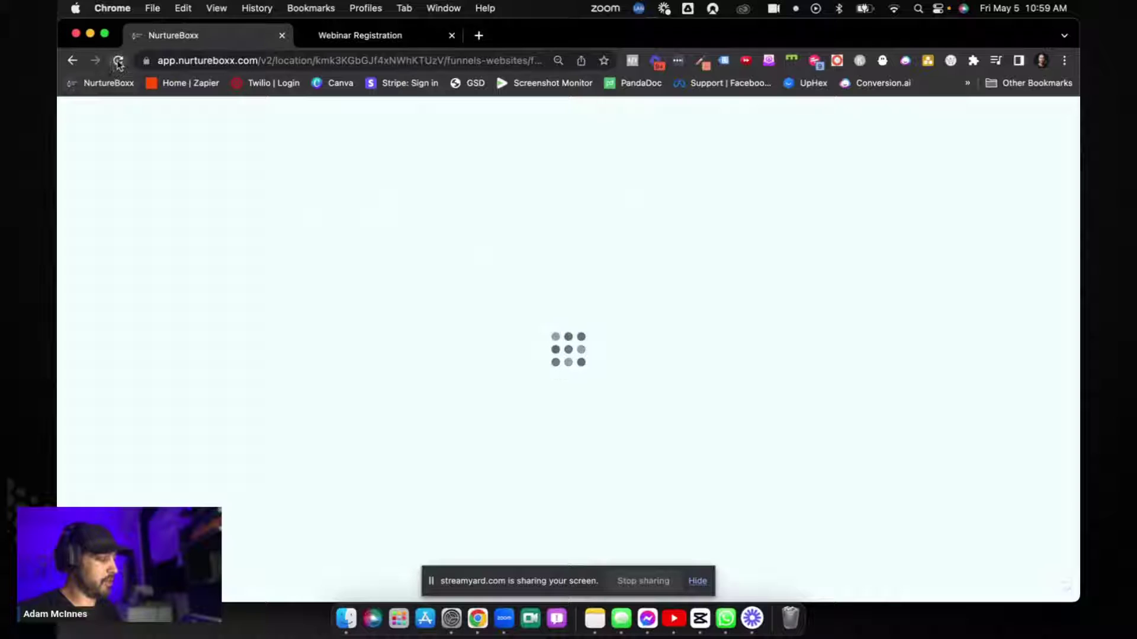
{"action": "left_click", "coordinate": [108, 83]}
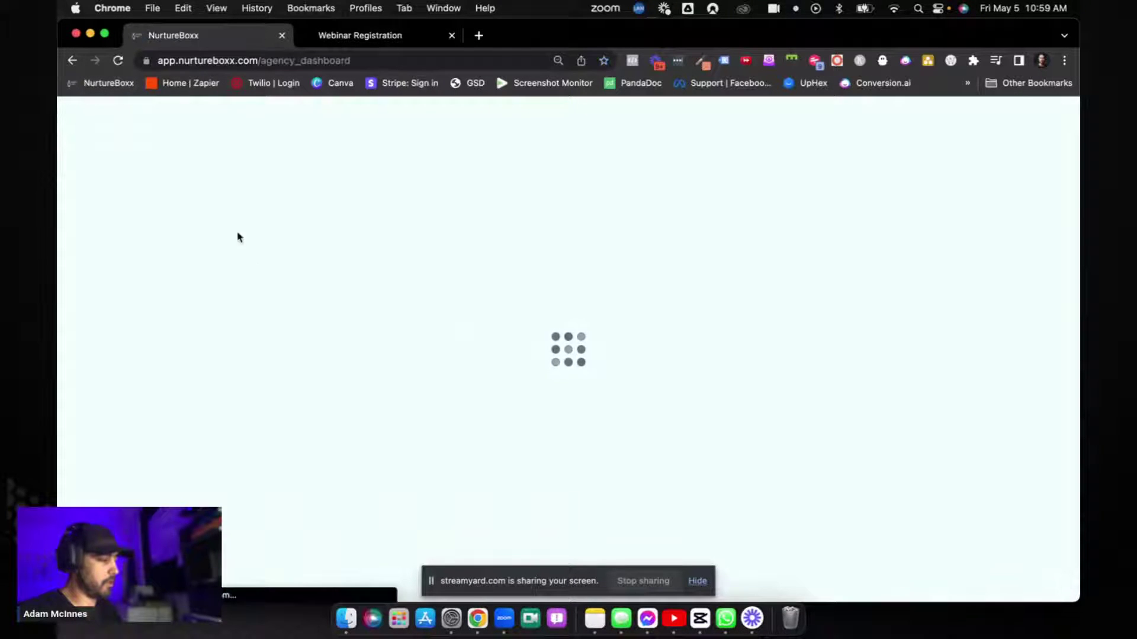
{"action": "left_click", "coordinate": [161, 143]}
{"action": "left_click", "coordinate": [254, 147]}
{"action": "type", "text": "webin"}
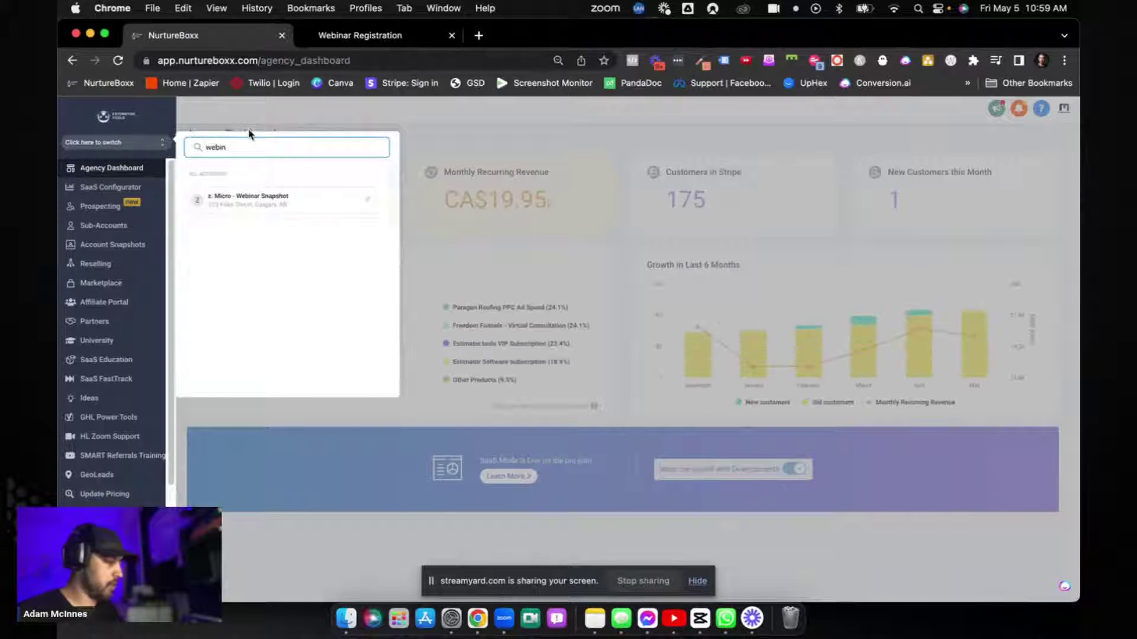
{"action": "left_click", "coordinate": [223, 196]}
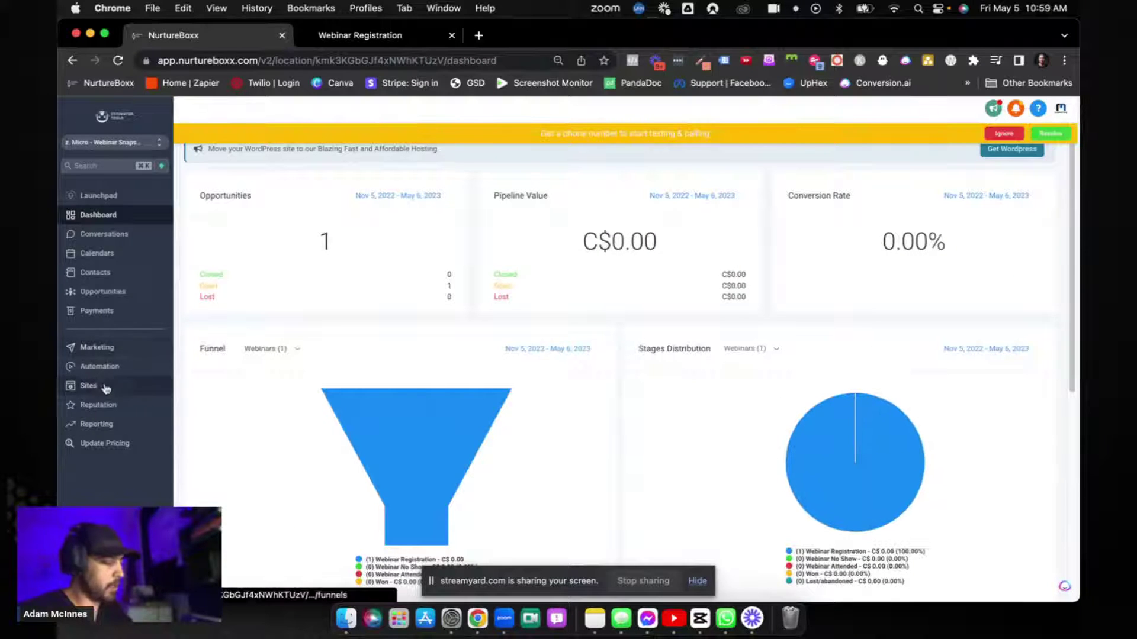
- Open the Webinar 1 Registration & Reminders workflow and inspect the custom value and recommended date formats in its Set Event Start Time action
{"action": "left_click", "coordinate": [99, 366]}
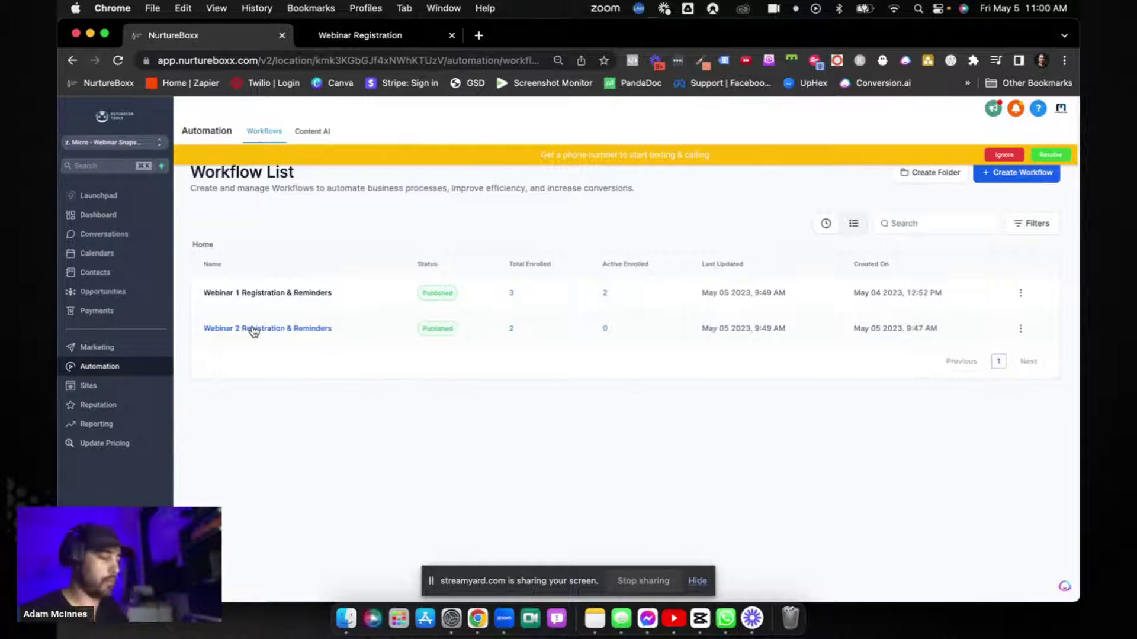
{"action": "left_click", "coordinate": [291, 295]}
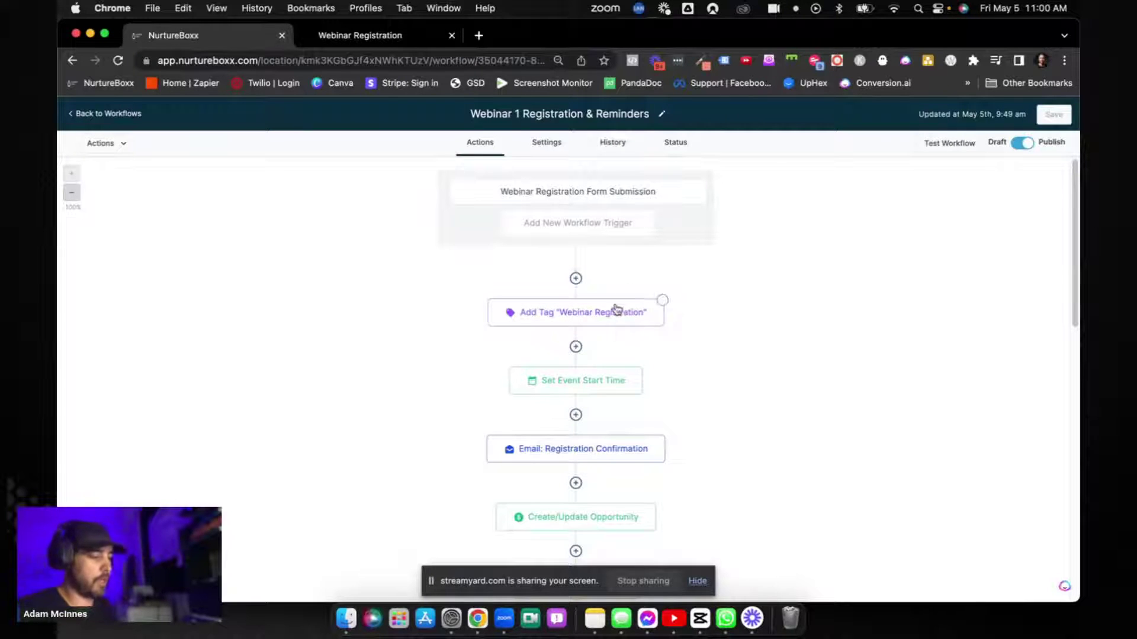
{"action": "left_click", "coordinate": [591, 381]}
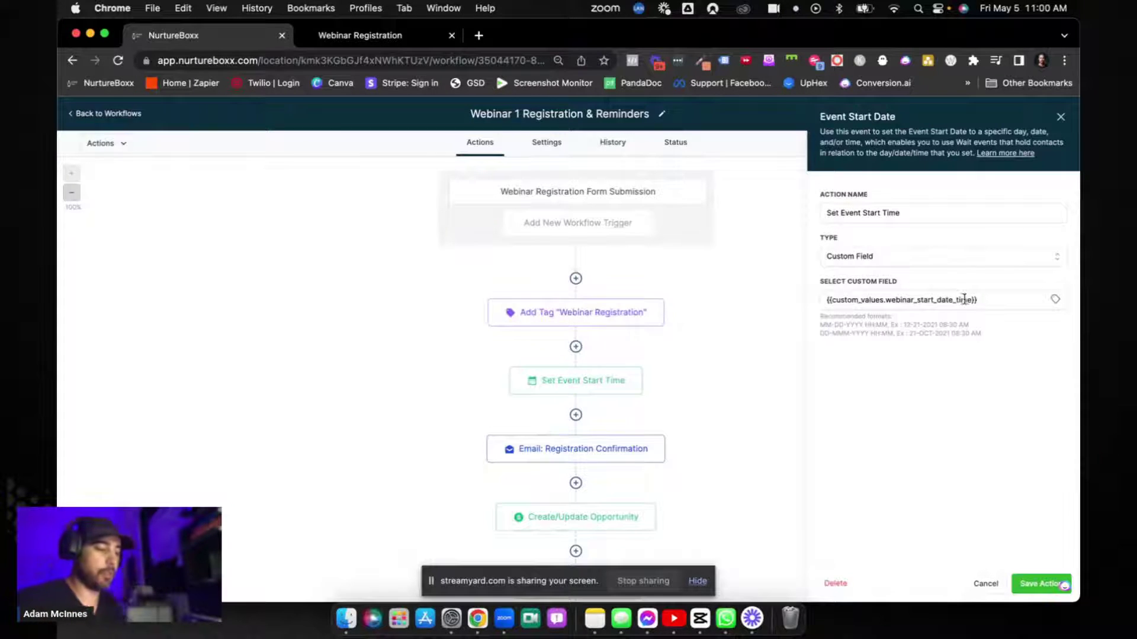
{"action": "left_click", "coordinate": [987, 300]}
{"action": "left_click_drag", "start_coordinate": [821, 325], "coordinate": [892, 331]}
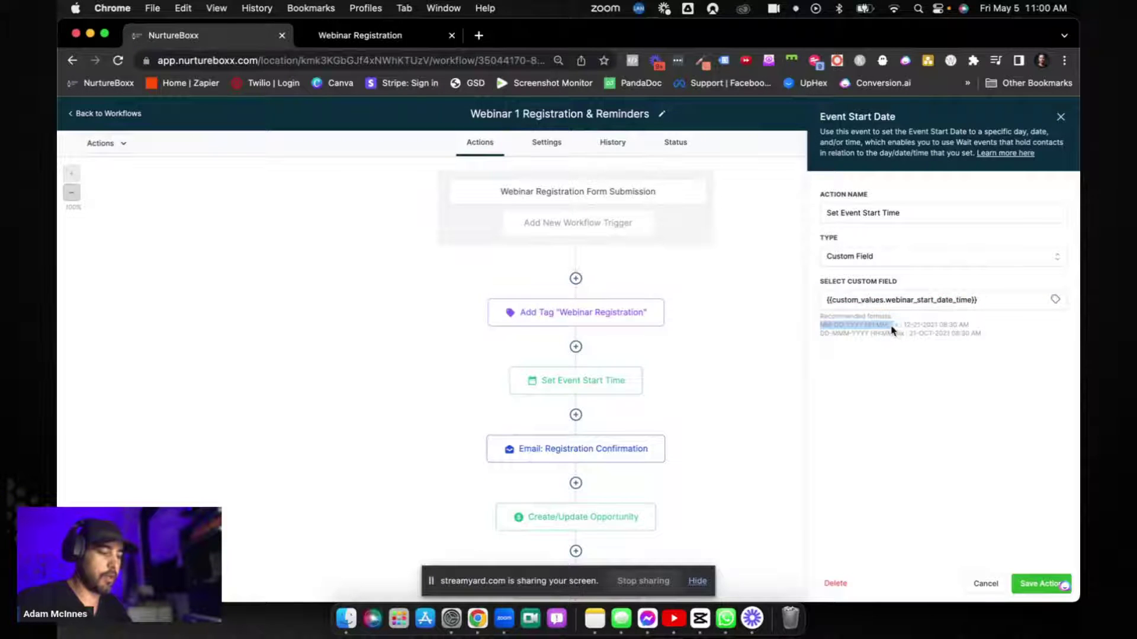
{"action": "left_click", "coordinate": [987, 299]}
{"action": "key", "text": "super+a"}
{"action": "left_click", "coordinate": [984, 385]}
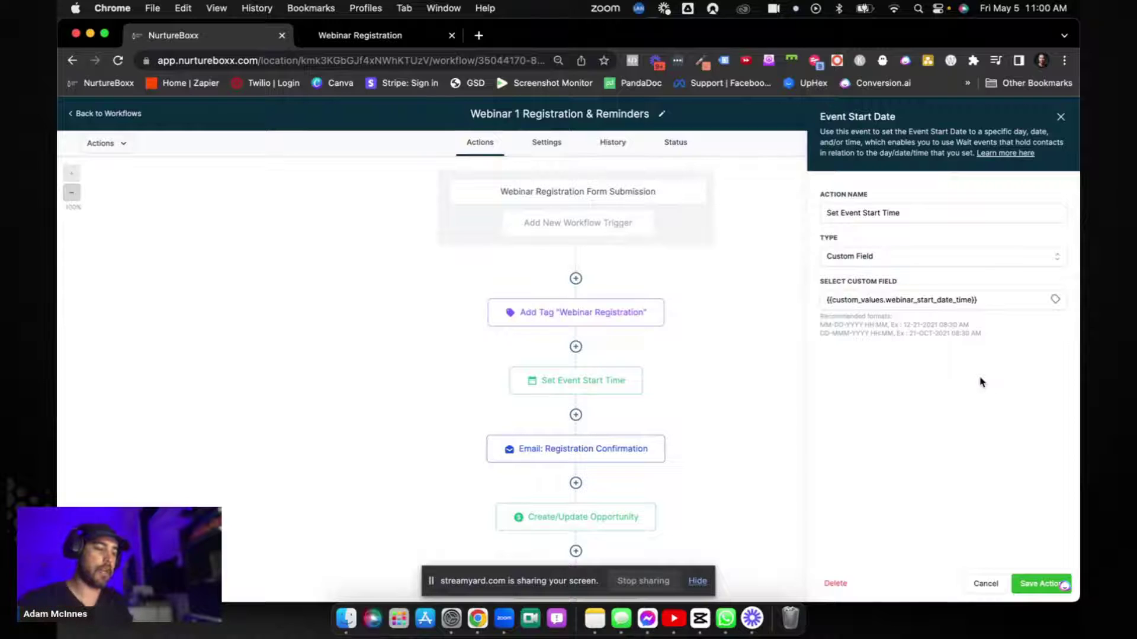
{"action": "left_click", "coordinate": [1060, 120]}
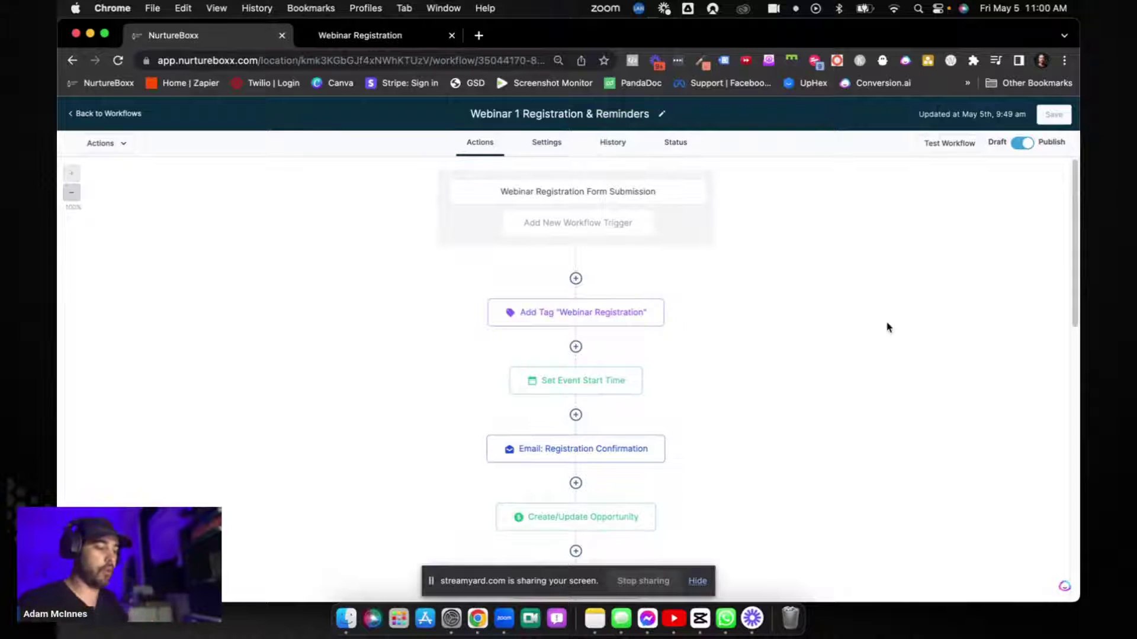
- Open the Registration Confirmation email action and read through its sender, subject and message custom values
{"action": "scroll", "coordinate": [770, 297], "scroll_direction": "down", "scroll_amount": 3}
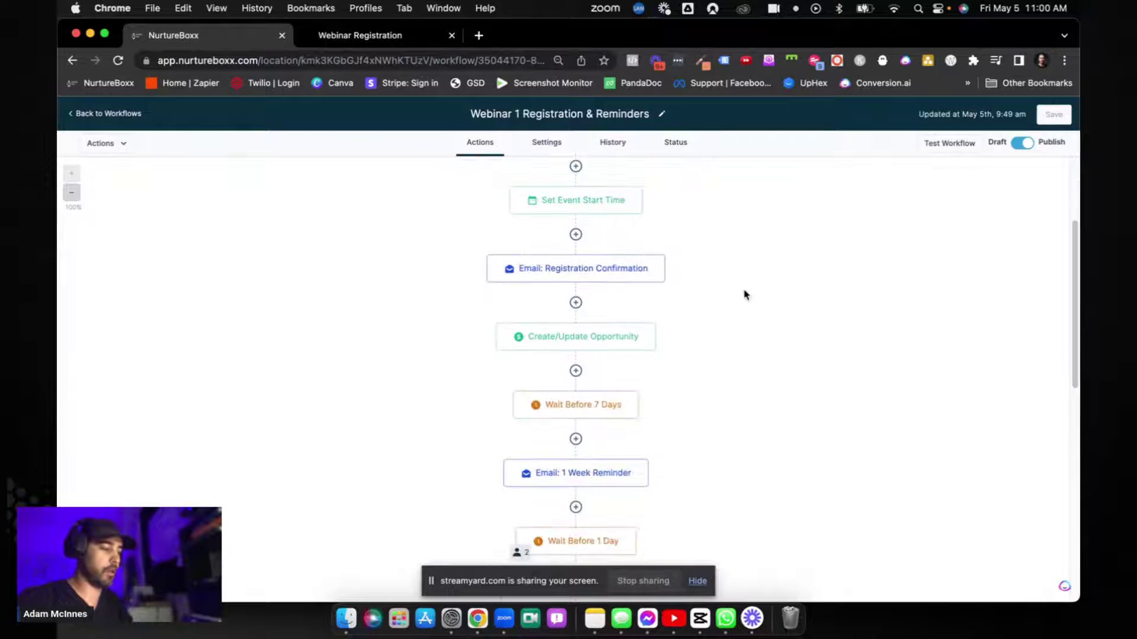
{"action": "left_click", "coordinate": [598, 274]}
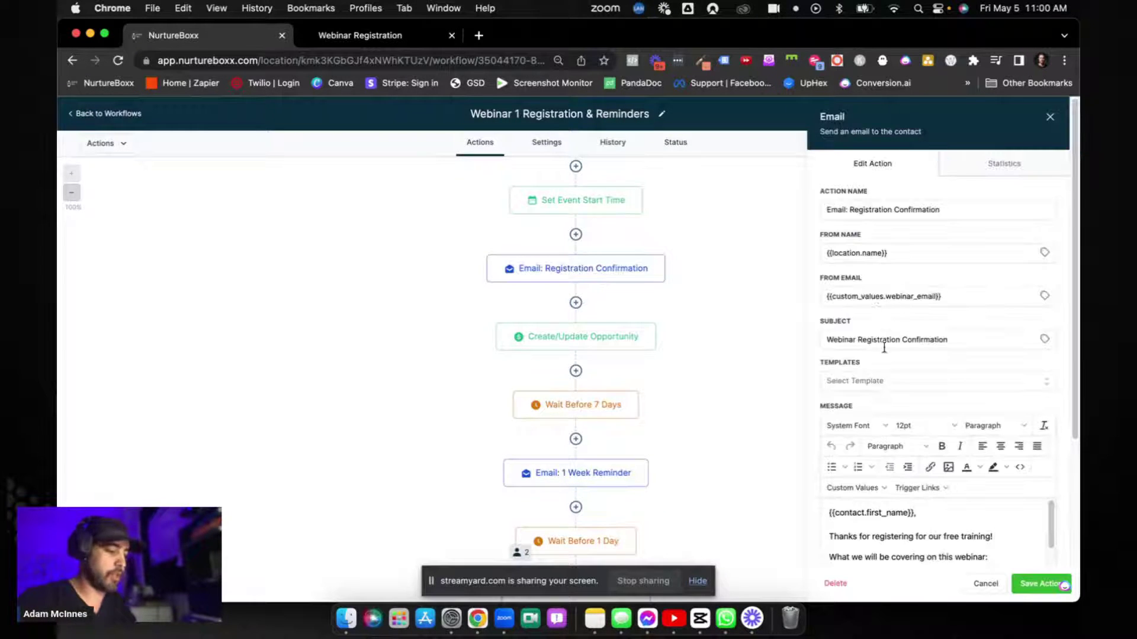
{"action": "scroll", "coordinate": [871, 349], "scroll_direction": "down", "scroll_amount": 5}
{"action": "scroll", "coordinate": [915, 428], "scroll_direction": "up", "scroll_amount": 3}
{"action": "scroll", "coordinate": [915, 428], "scroll_direction": "down", "scroll_amount": 5}
{"action": "scroll", "coordinate": [909, 425], "scroll_direction": "down", "scroll_amount": 2}
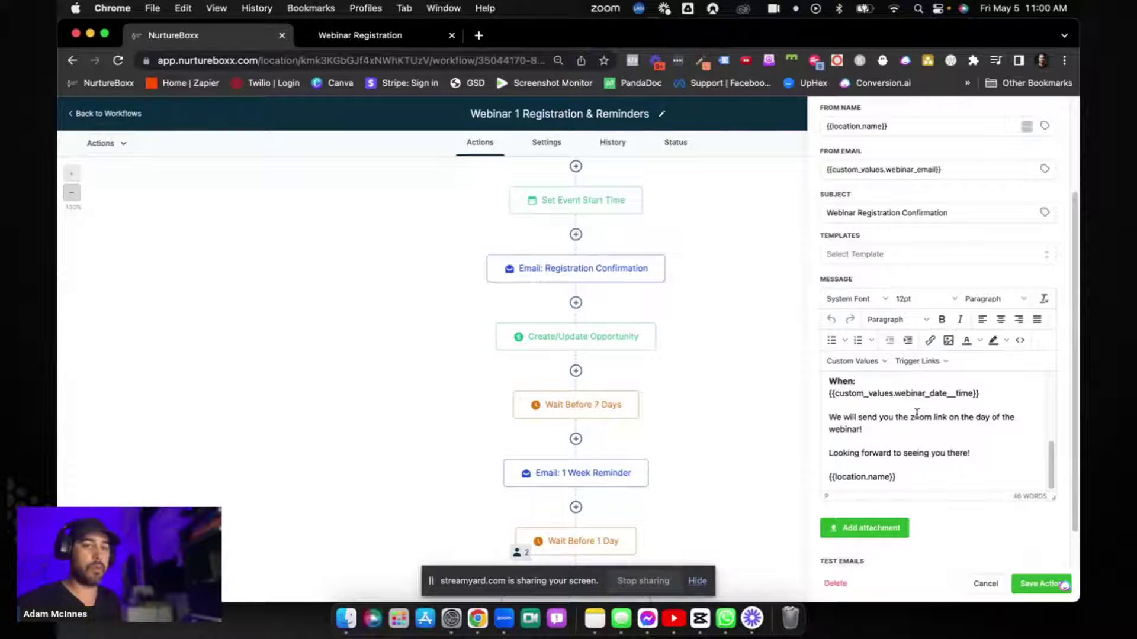
- Inspect the messages of the 24 Hour Reminder email and the 30 Minutes SMS for their webinar custom values
{"action": "scroll", "coordinate": [756, 432], "scroll_direction": "down", "scroll_amount": 5}
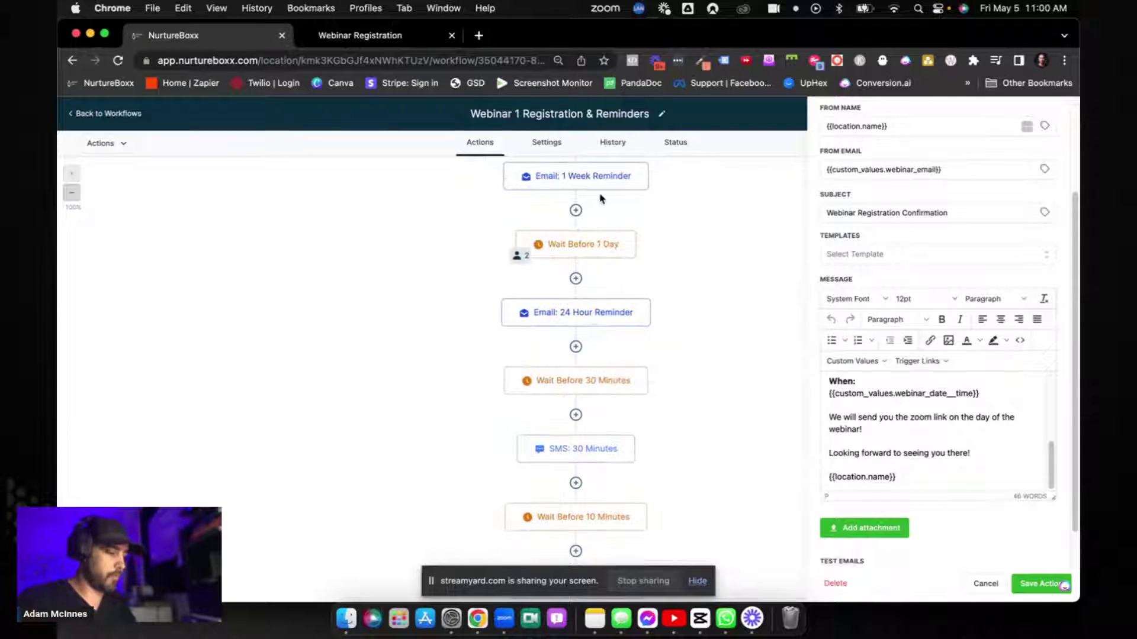
{"action": "left_click", "coordinate": [591, 315]}
{"action": "scroll", "coordinate": [876, 380], "scroll_direction": "down", "scroll_amount": 3}
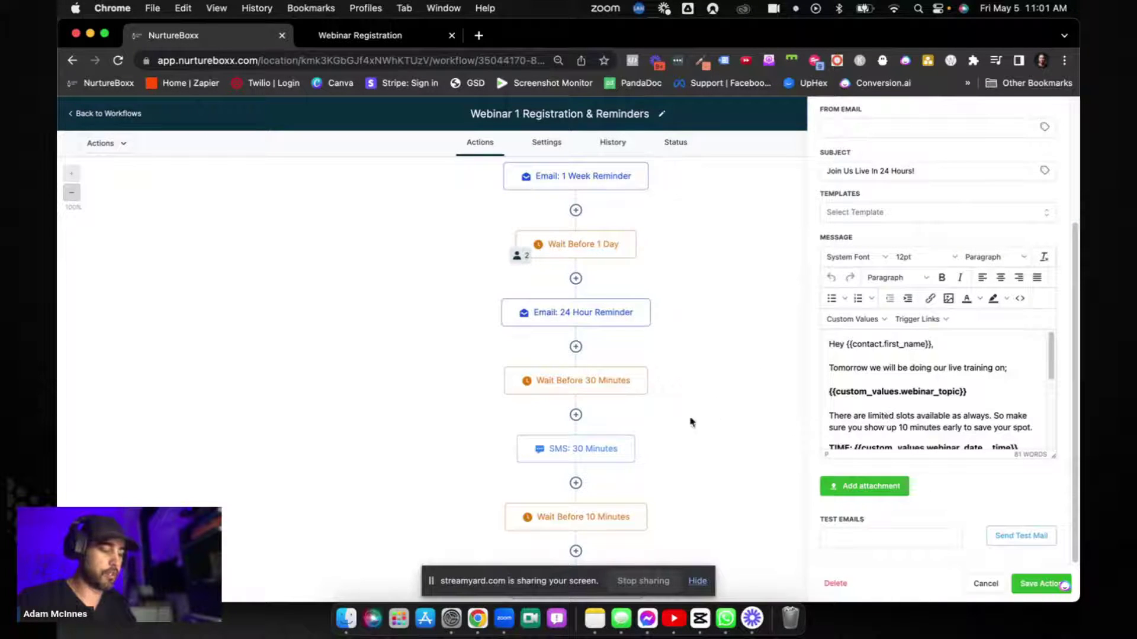
{"action": "left_click", "coordinate": [614, 453]}
{"action": "left_click", "coordinate": [986, 367]}
{"action": "left_click_drag", "start_coordinate": [989, 367], "coordinate": [837, 382]}
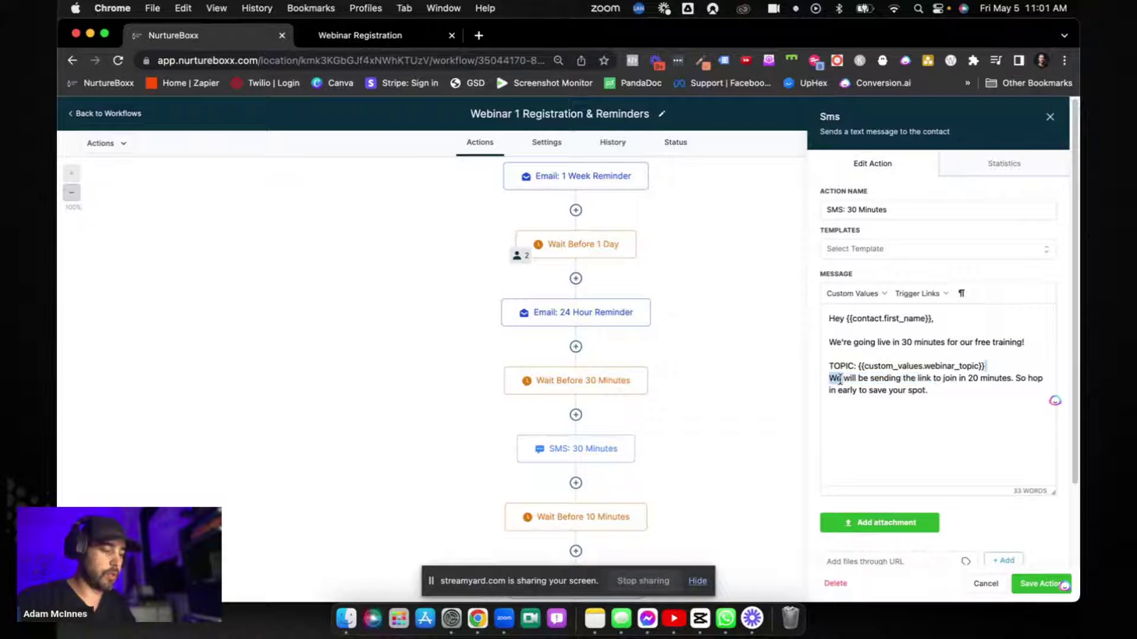
- Open the Webinar Links email, inspect the trigger link behind CLICK HERE TO JOIN, and close the action without changes
{"action": "scroll", "coordinate": [651, 463], "scroll_direction": "down", "scroll_amount": 1}
{"action": "scroll", "coordinate": [652, 463], "scroll_direction": "down", "scroll_amount": 5}
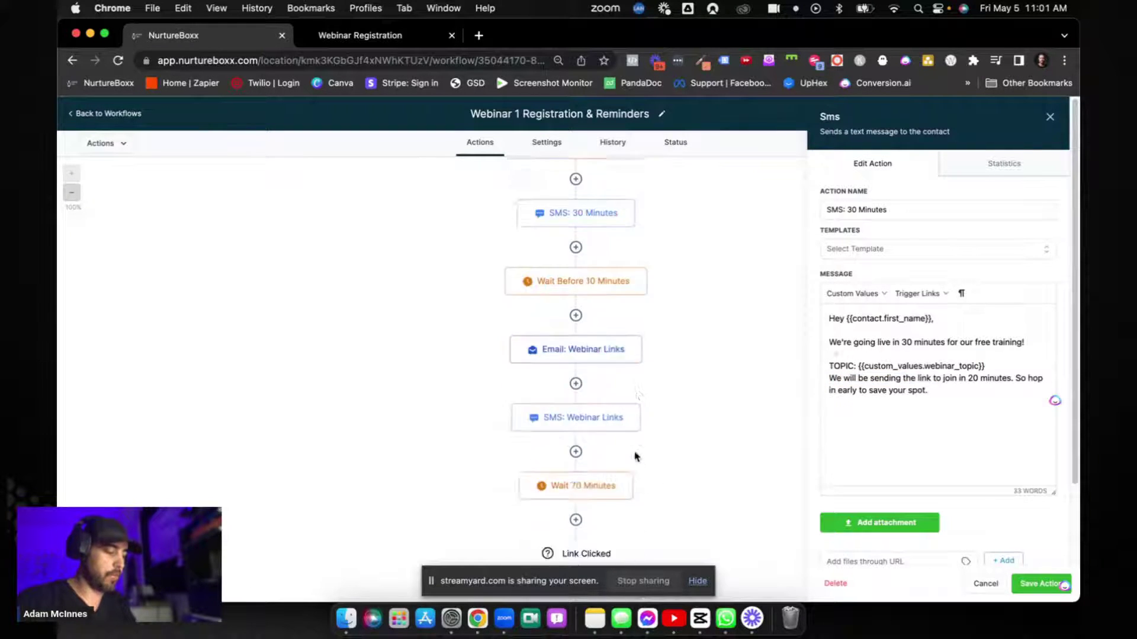
{"action": "left_click", "coordinate": [618, 343]}
{"action": "scroll", "coordinate": [906, 410], "scroll_direction": "down", "scroll_amount": 3}
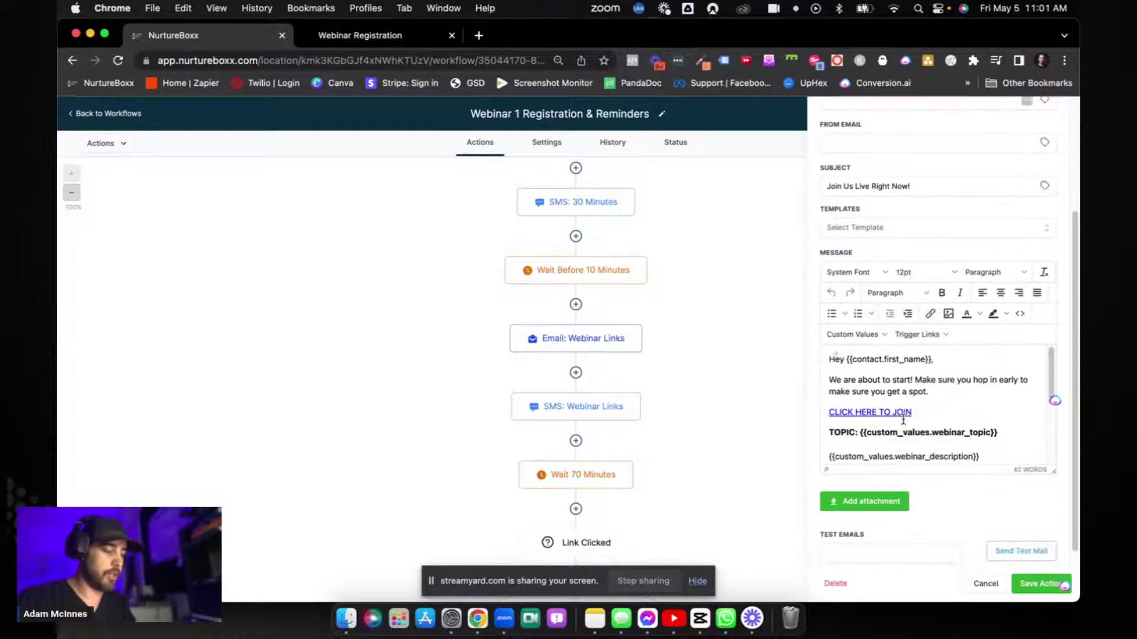
{"action": "left_click", "coordinate": [874, 409]}
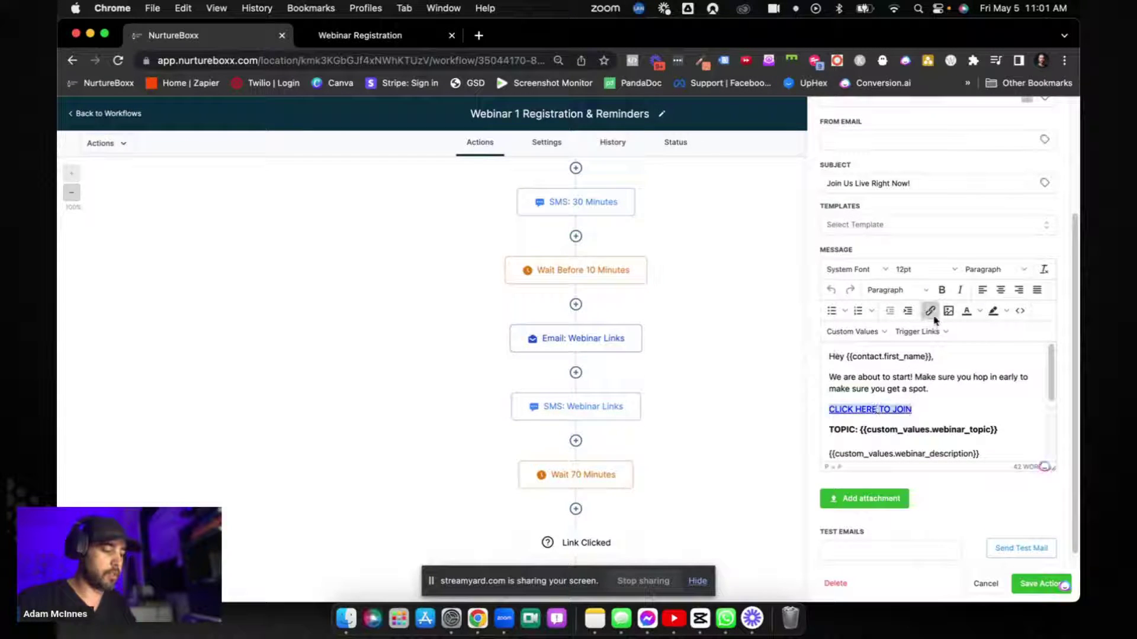
{"action": "left_click", "coordinate": [931, 312]}
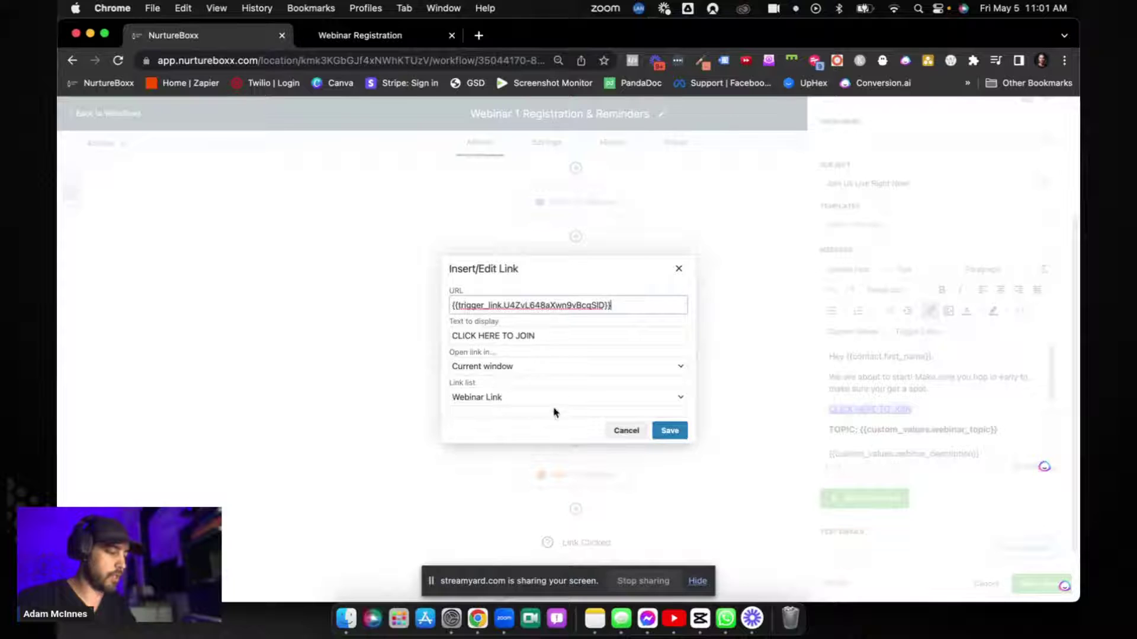
{"action": "left_click", "coordinate": [626, 430]}
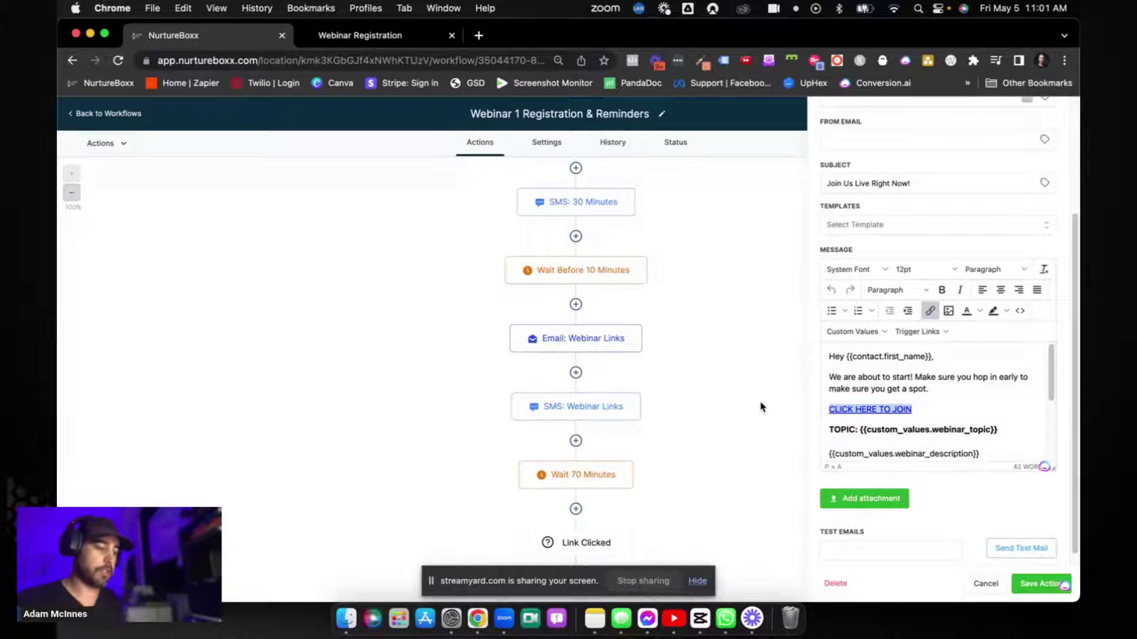
{"action": "scroll", "coordinate": [761, 408], "scroll_direction": "down", "scroll_amount": 2}
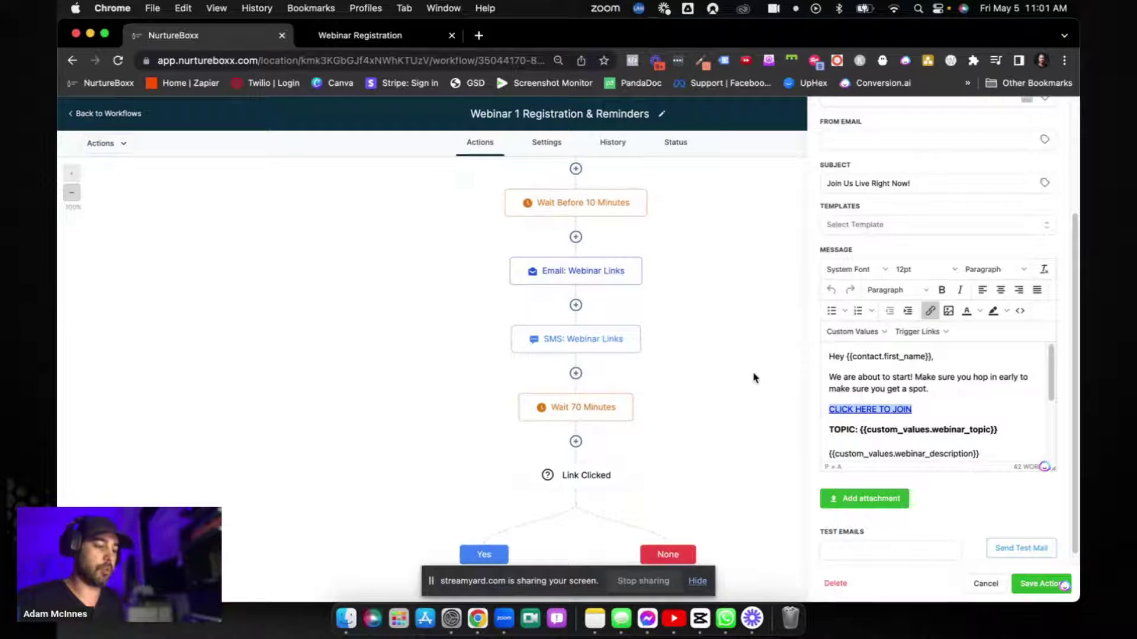
{"action": "left_click", "coordinate": [986, 584]}
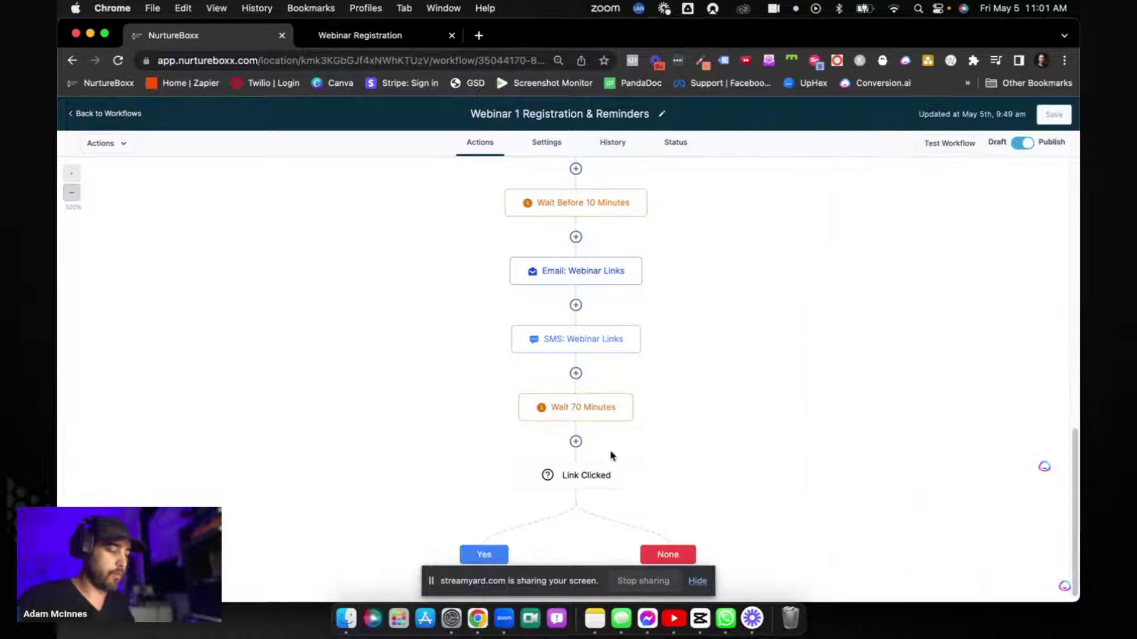
- Examine the Link Clicked branches after the 70-minute wait and check the pipeline stage set by the Update Opportunity (Attended) action
{"action": "scroll", "coordinate": [642, 464], "scroll_direction": "down", "scroll_amount": 2}
{"action": "scroll", "coordinate": [574, 370], "scroll_direction": "down", "scroll_amount": 1}
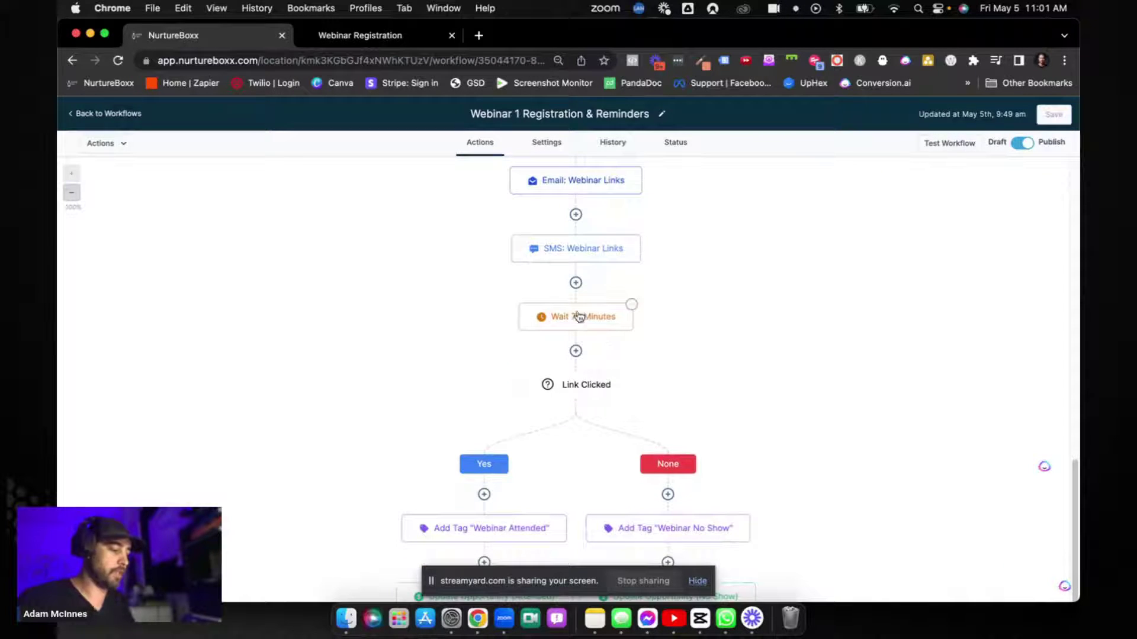
{"action": "scroll", "coordinate": [590, 351], "scroll_direction": "down", "scroll_amount": 1}
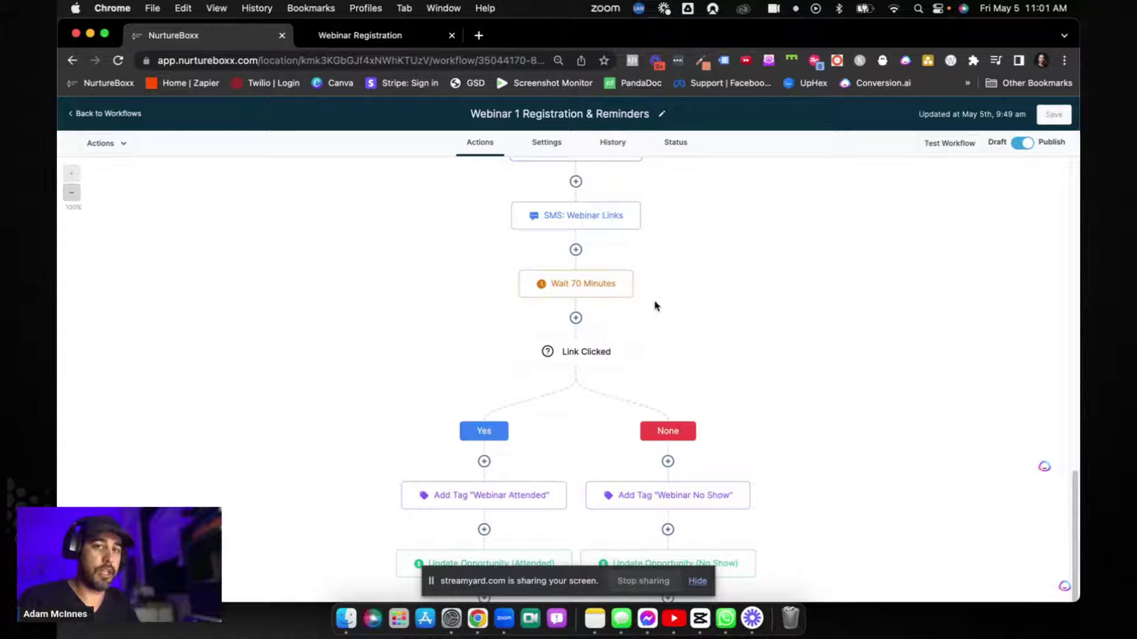
{"action": "scroll", "coordinate": [622, 383], "scroll_direction": "down", "scroll_amount": 1}
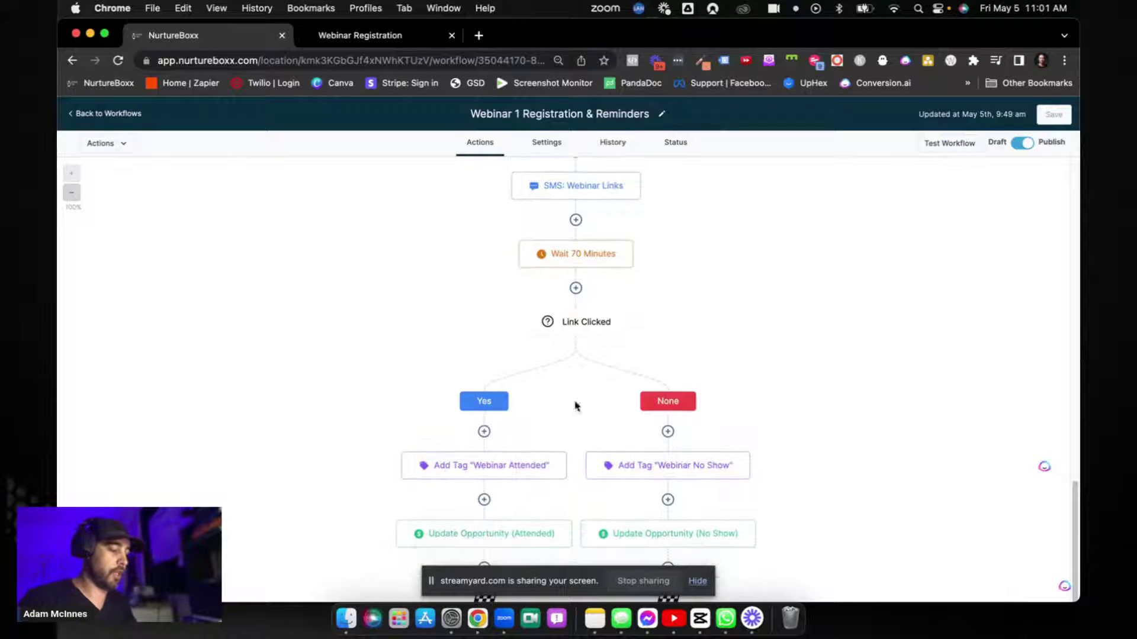
{"action": "scroll", "coordinate": [515, 468], "scroll_direction": "down", "scroll_amount": 1}
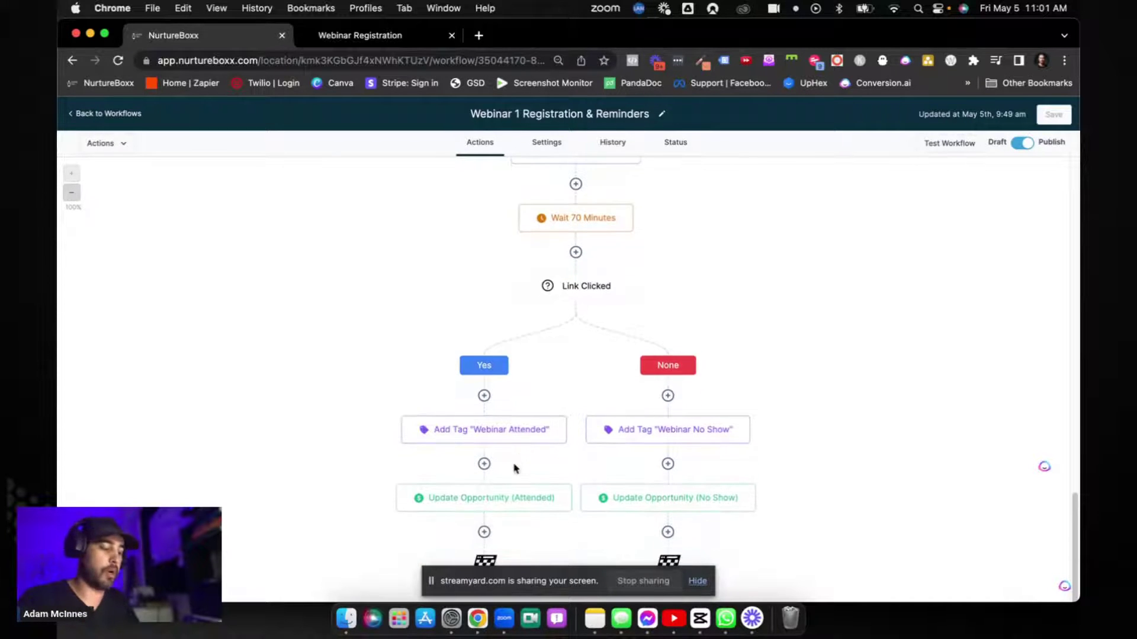
{"action": "left_click", "coordinate": [486, 503]}
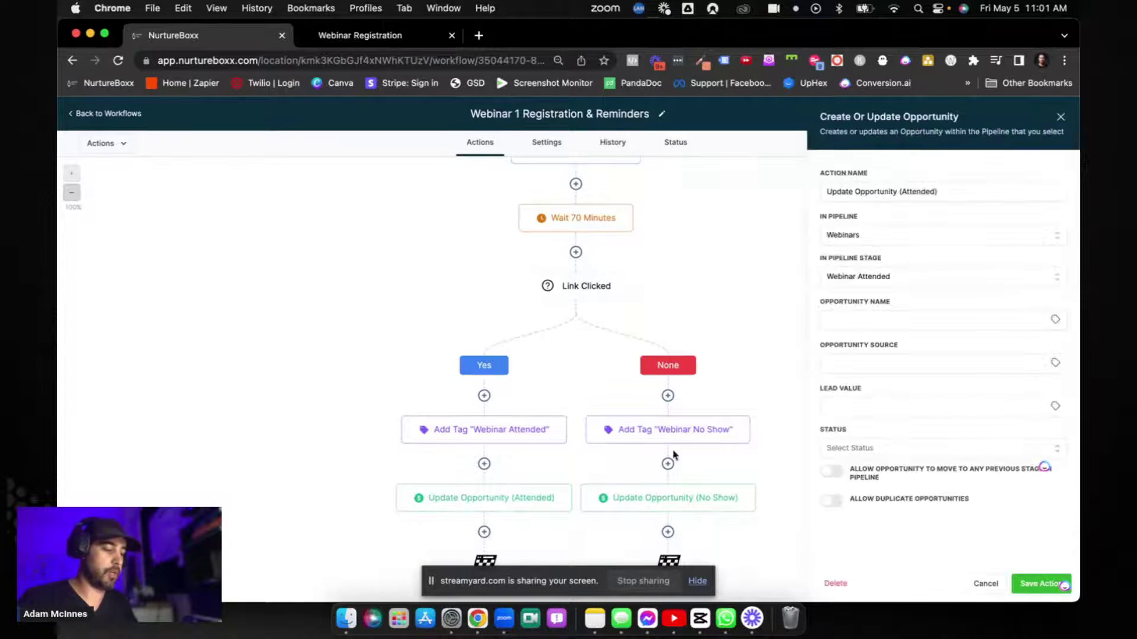
{"action": "left_click", "coordinate": [1060, 117]}
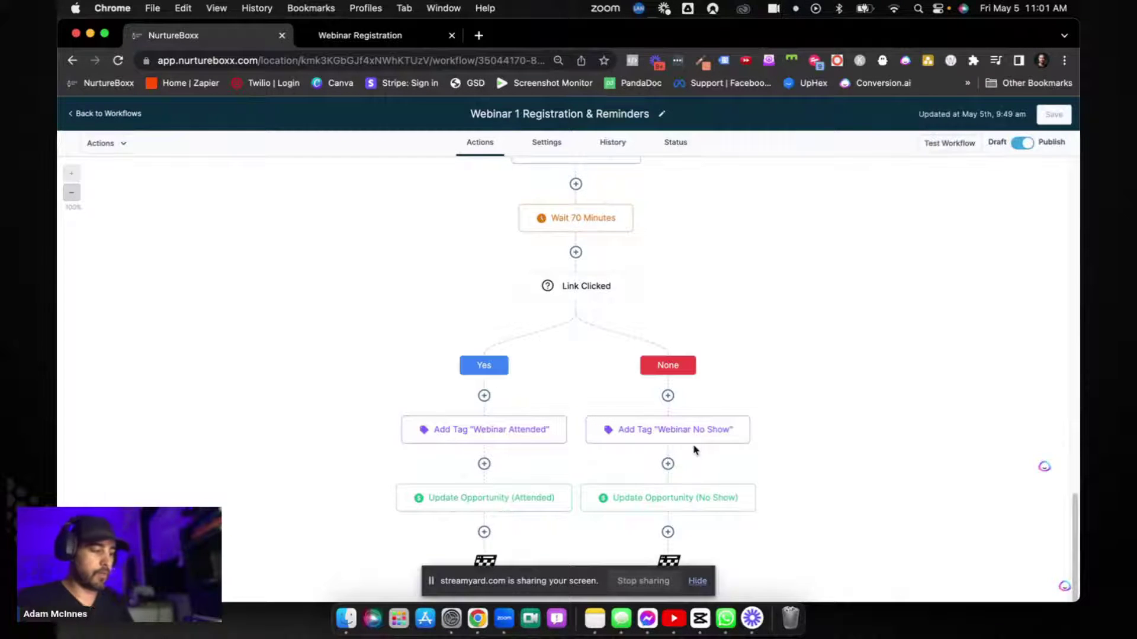
- Leave the workflow and view the webinar stages on the opportunities board
{"action": "left_click", "coordinate": [135, 114]}
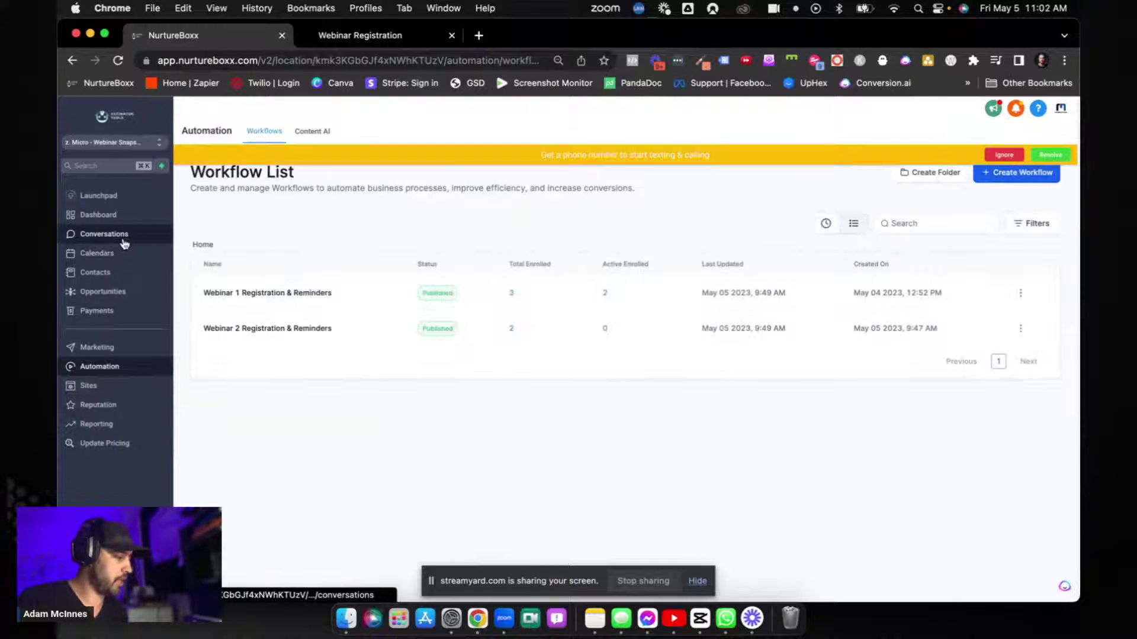
{"action": "left_click", "coordinate": [115, 292]}
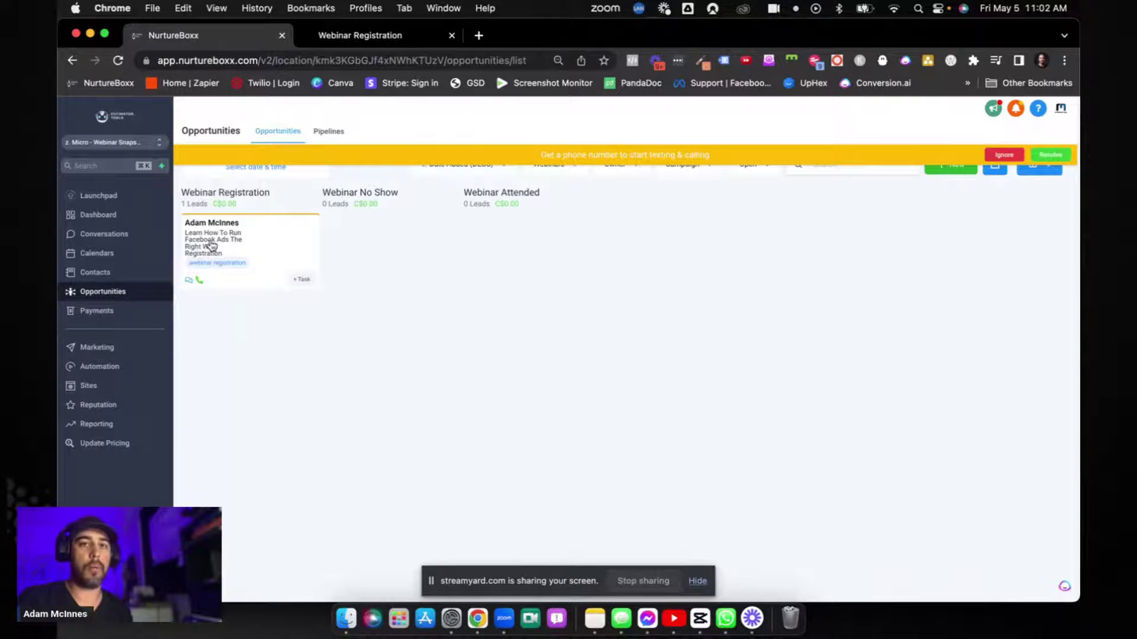
- Reopen the Webinar 1 Registration & Reminders workflow and inspect the custom value in the Create/Update Opportunity action's opportunity source without changing it
{"action": "left_click", "coordinate": [142, 366]}
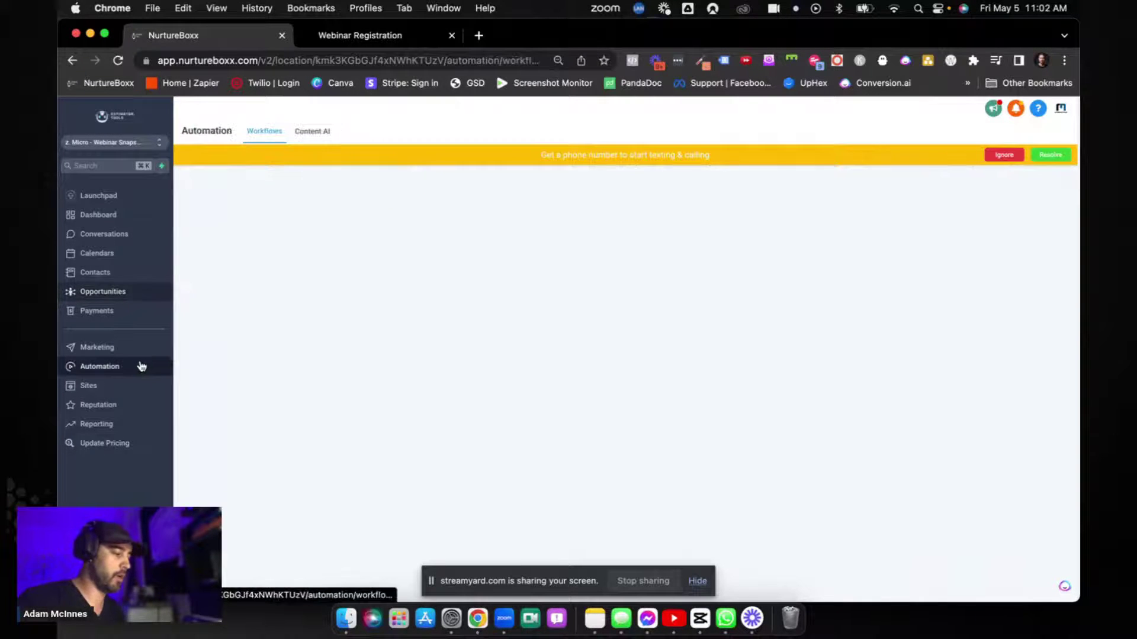
{"action": "left_click", "coordinate": [296, 302]}
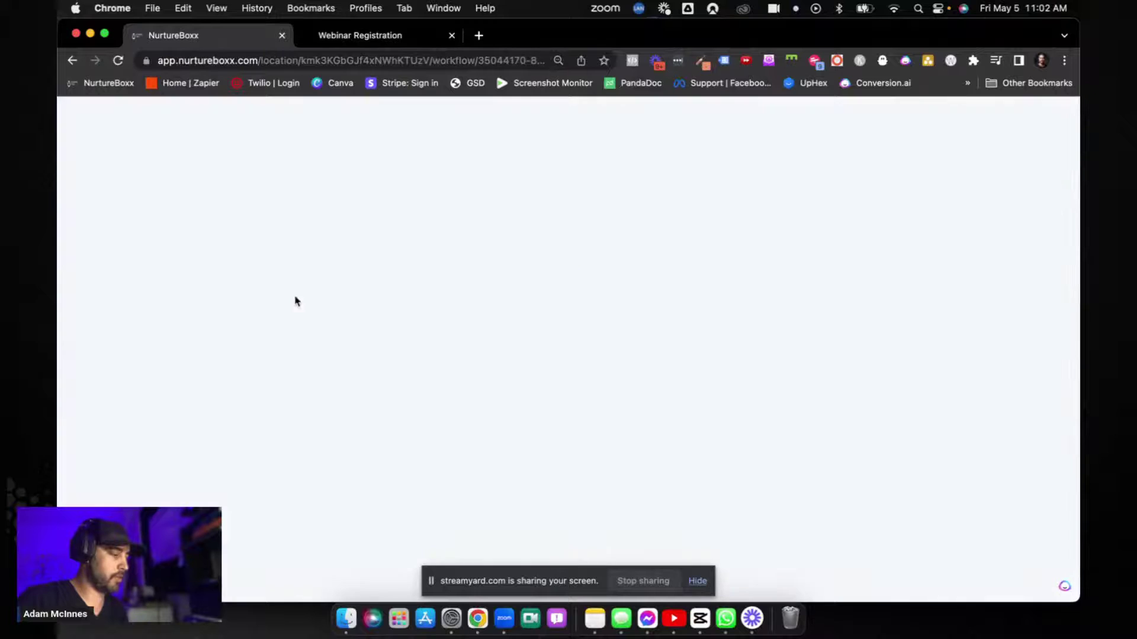
{"action": "scroll", "coordinate": [554, 361], "scroll_direction": "down", "scroll_amount": 5}
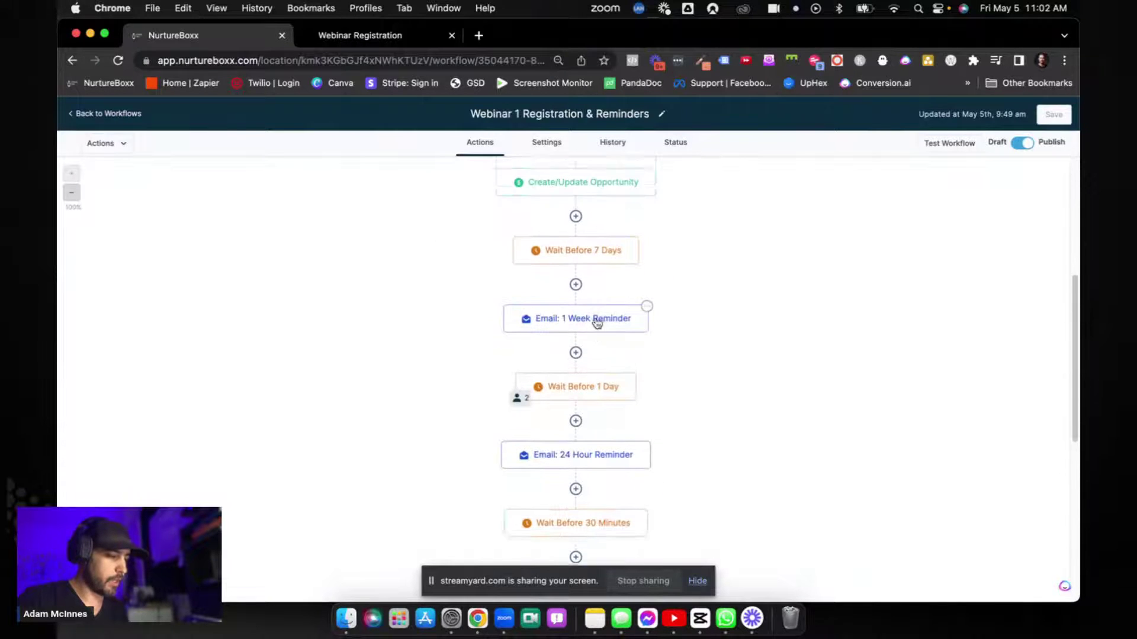
{"action": "scroll", "coordinate": [597, 322], "scroll_direction": "up", "scroll_amount": 3}
{"action": "left_click", "coordinate": [601, 370]}
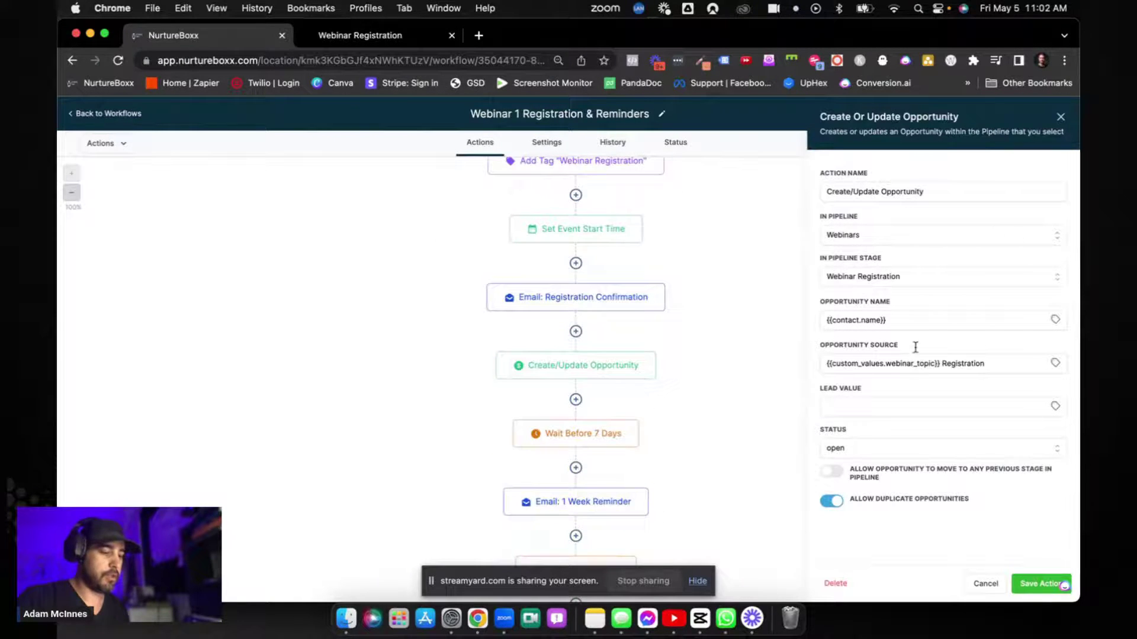
{"action": "left_click_drag", "start_coordinate": [828, 366], "coordinate": [935, 365]}
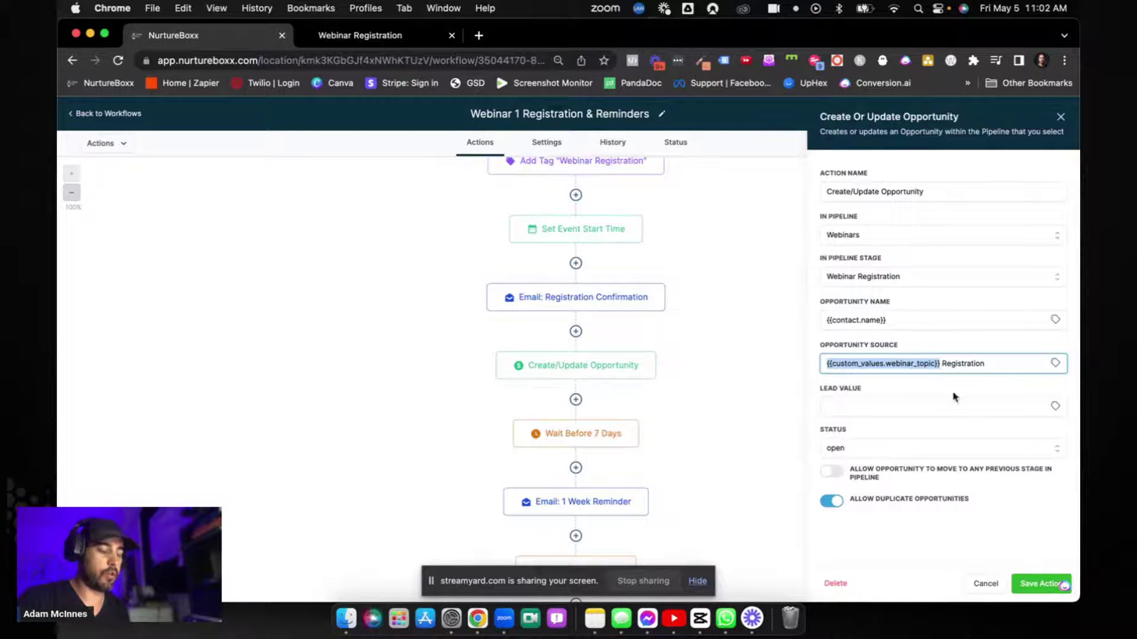
{"action": "left_click", "coordinate": [759, 387]}
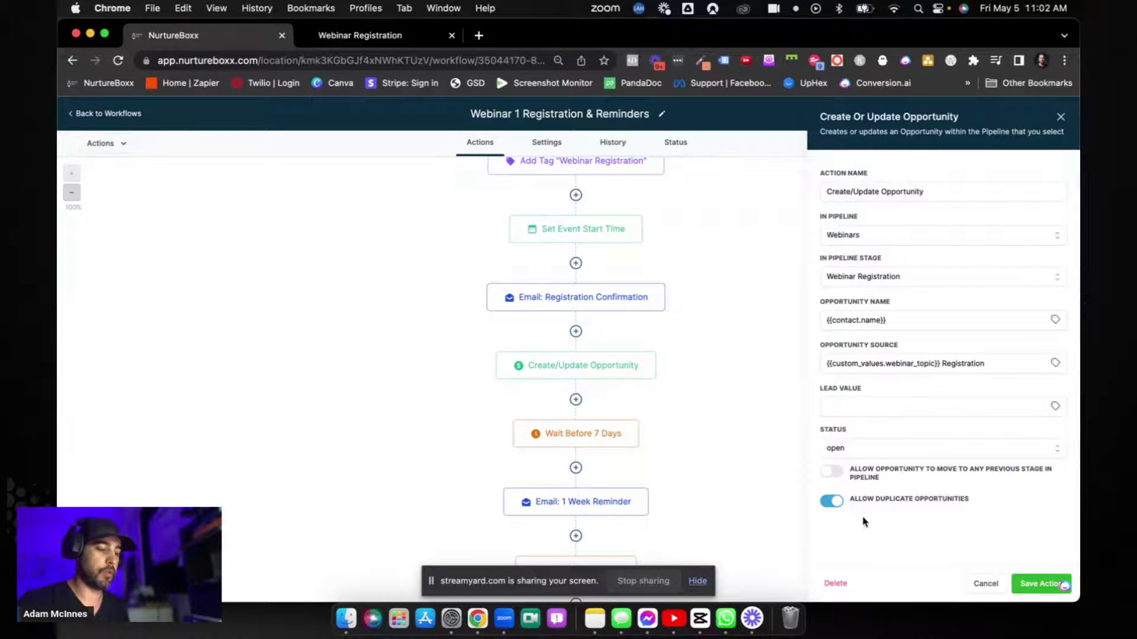
{"action": "left_click", "coordinate": [1061, 117]}
- Review the remaining reminder actions down to the Link Clicked attended and no-show branches, and return to the workflow list
{"action": "scroll", "coordinate": [606, 403], "scroll_direction": "down", "scroll_amount": 10}
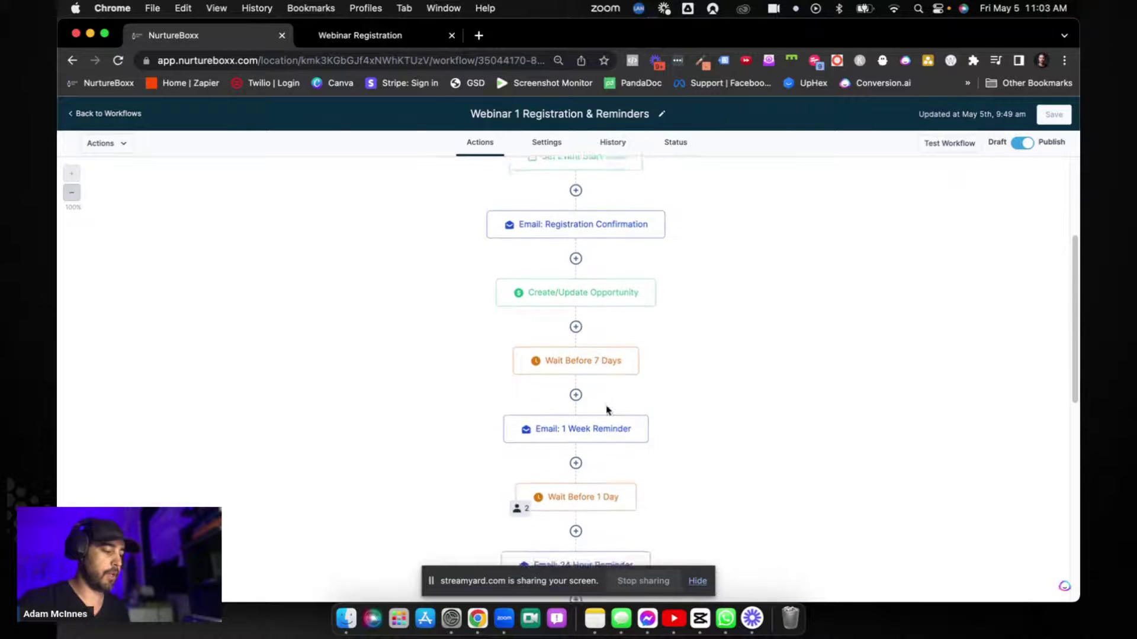
{"action": "scroll", "coordinate": [606, 414], "scroll_direction": "down", "scroll_amount": 8}
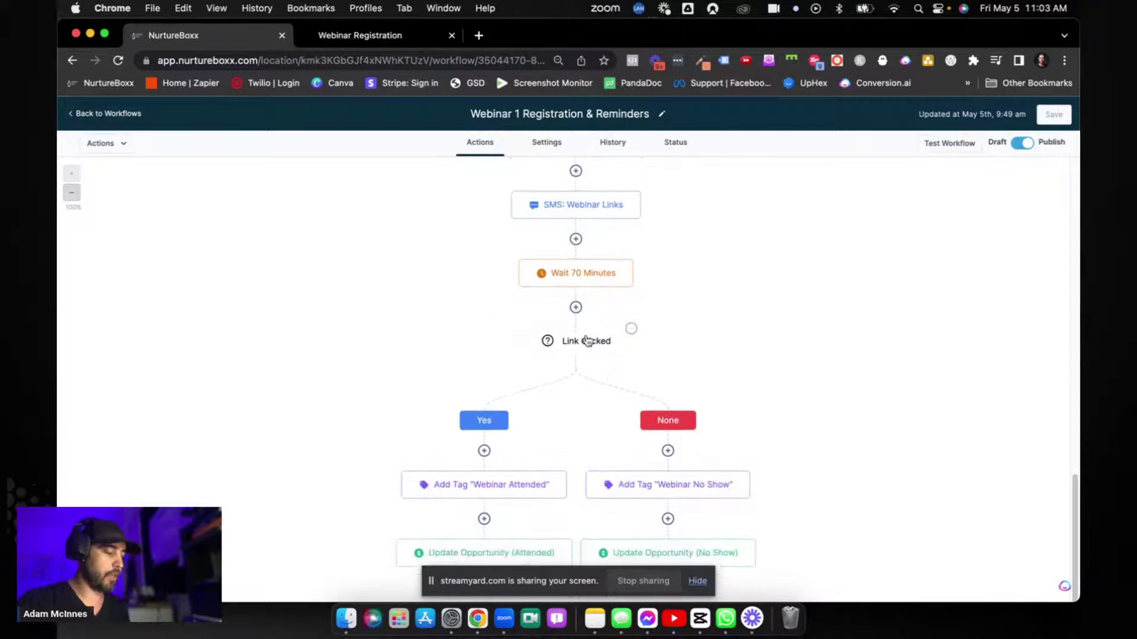
{"action": "scroll", "coordinate": [549, 438], "scroll_direction": "down", "scroll_amount": 1}
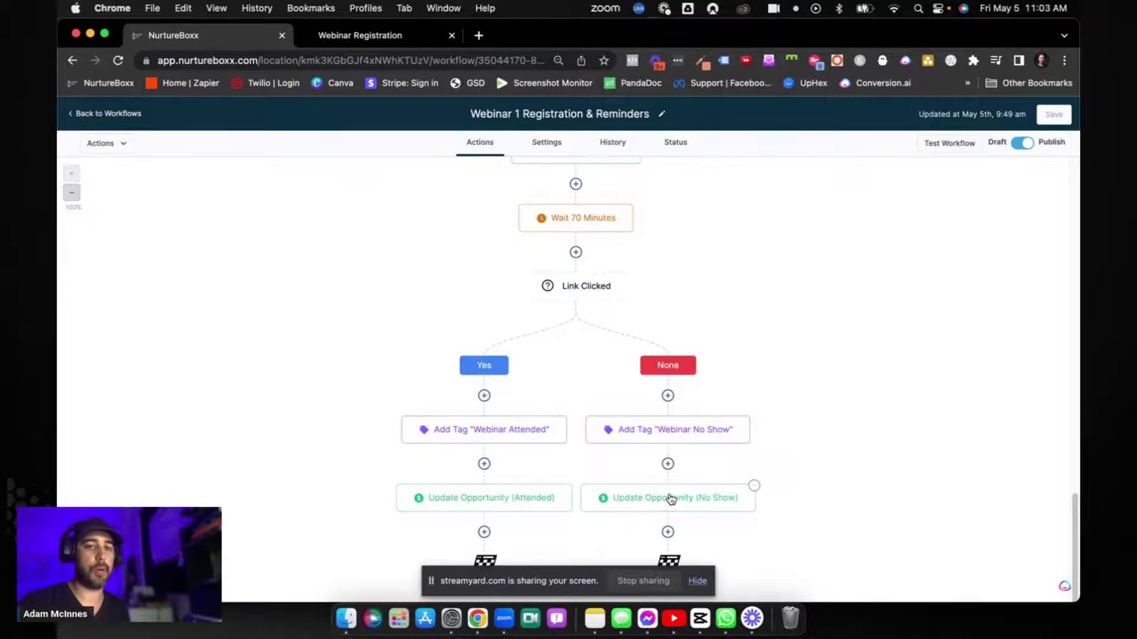
{"action": "scroll", "coordinate": [610, 376], "scroll_direction": "up", "scroll_amount": 2}
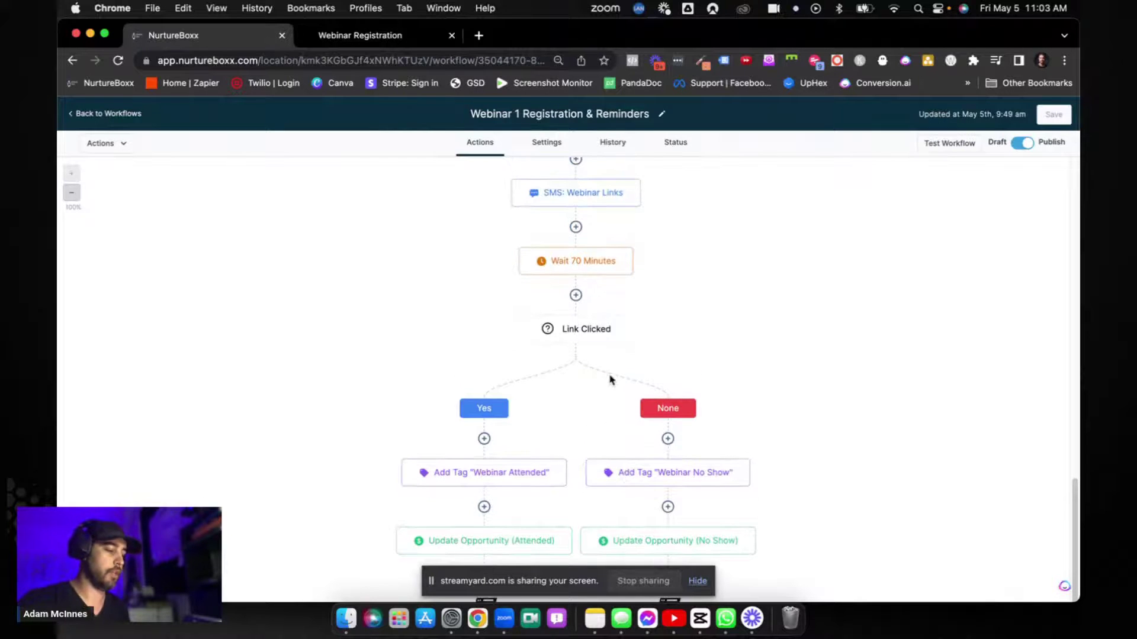
{"action": "left_click", "coordinate": [117, 115]}
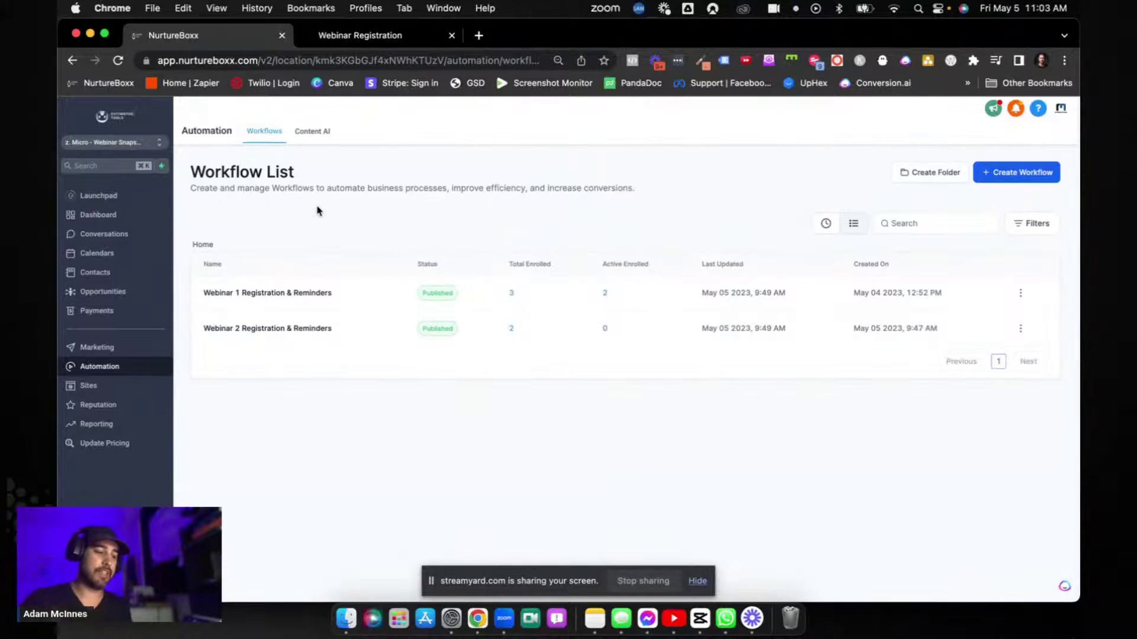